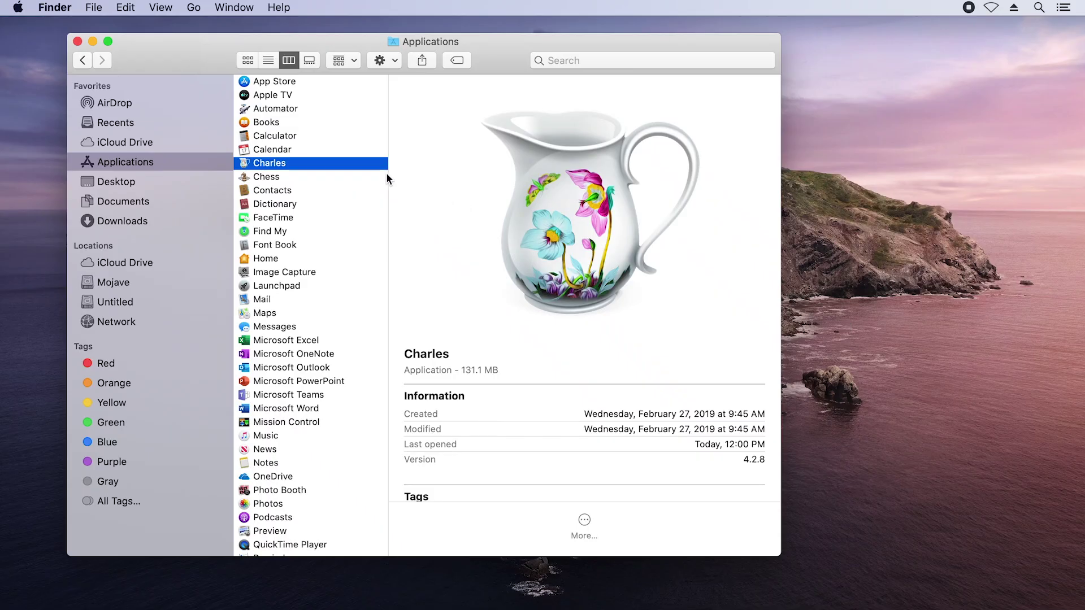
Start Charles recording, then launch Microsoft PowerPoint from the Applications folder.
double_click(270, 163)
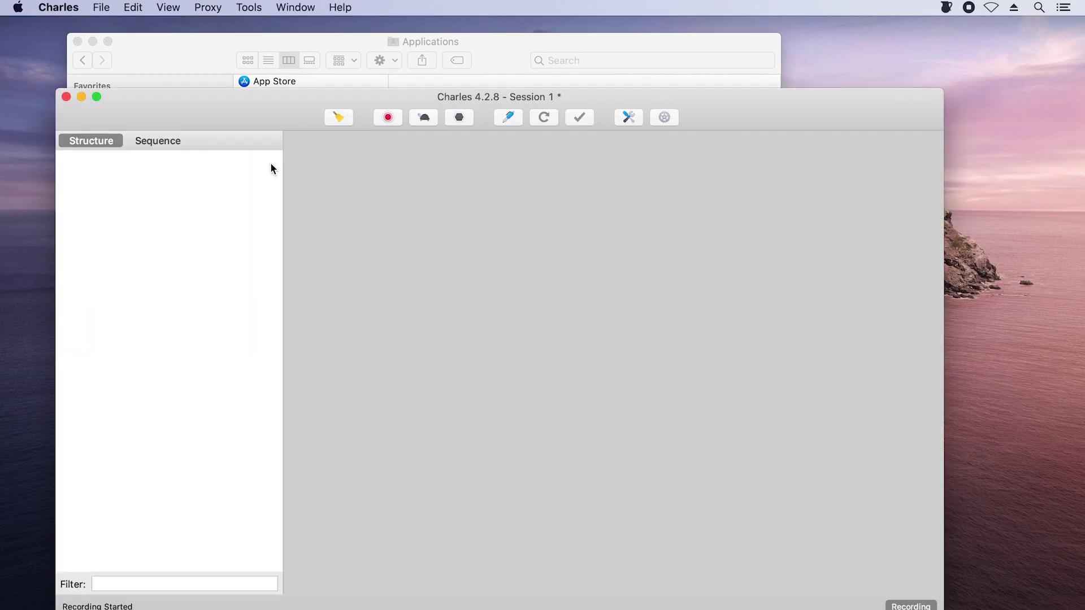
left_click(263, 41)
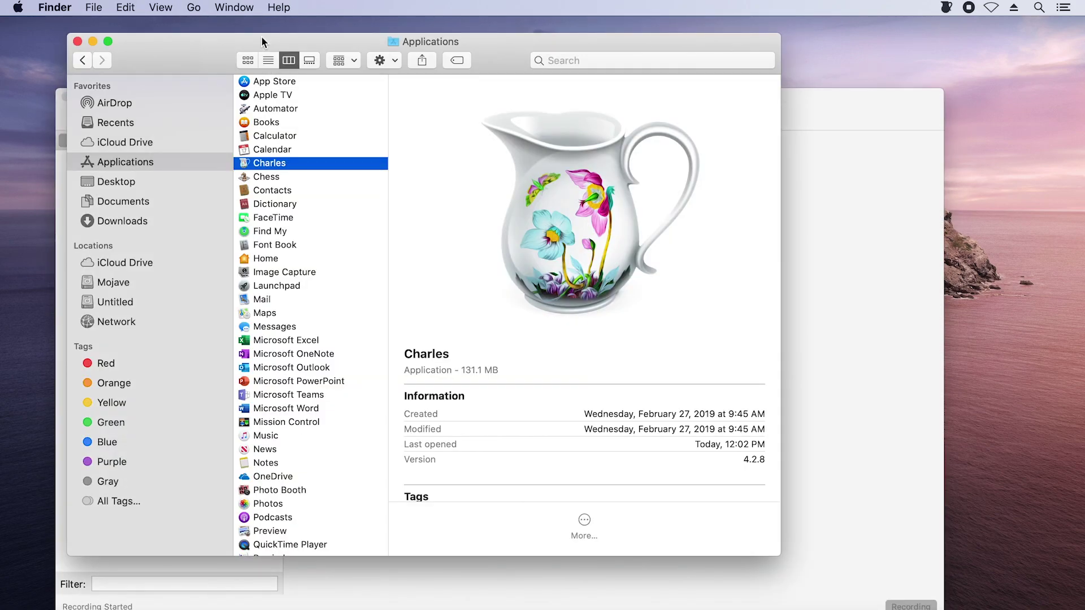
left_click(278, 382)
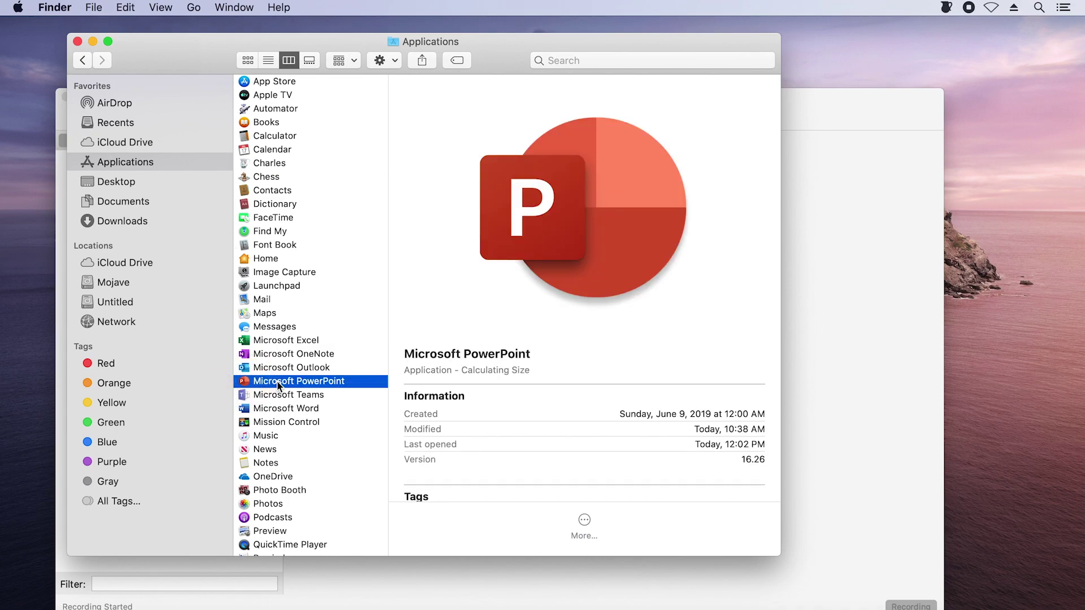
double_click(278, 382)
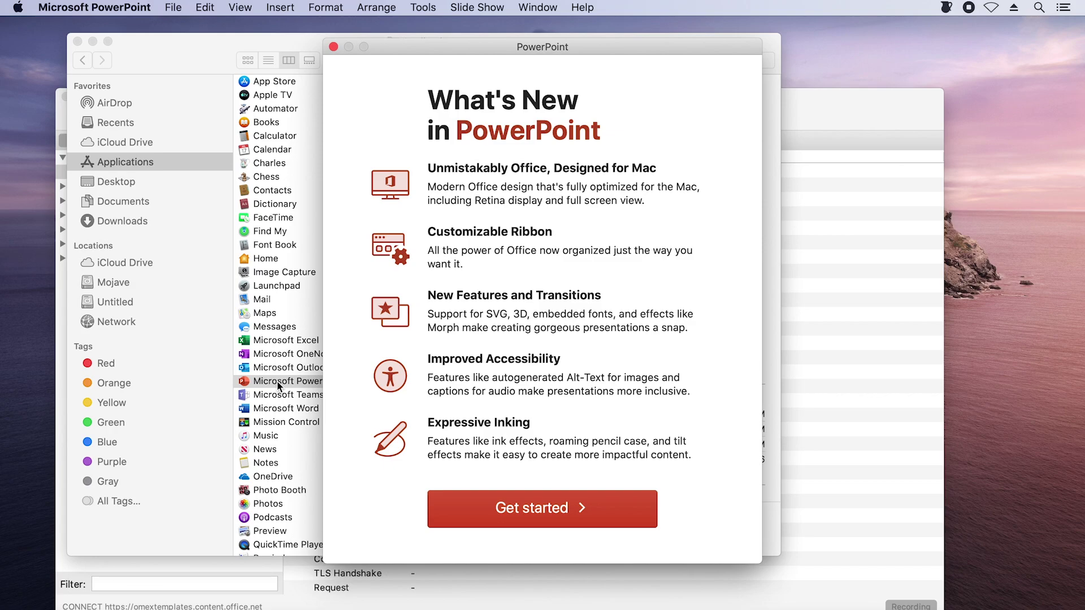
left_click(812, 99)
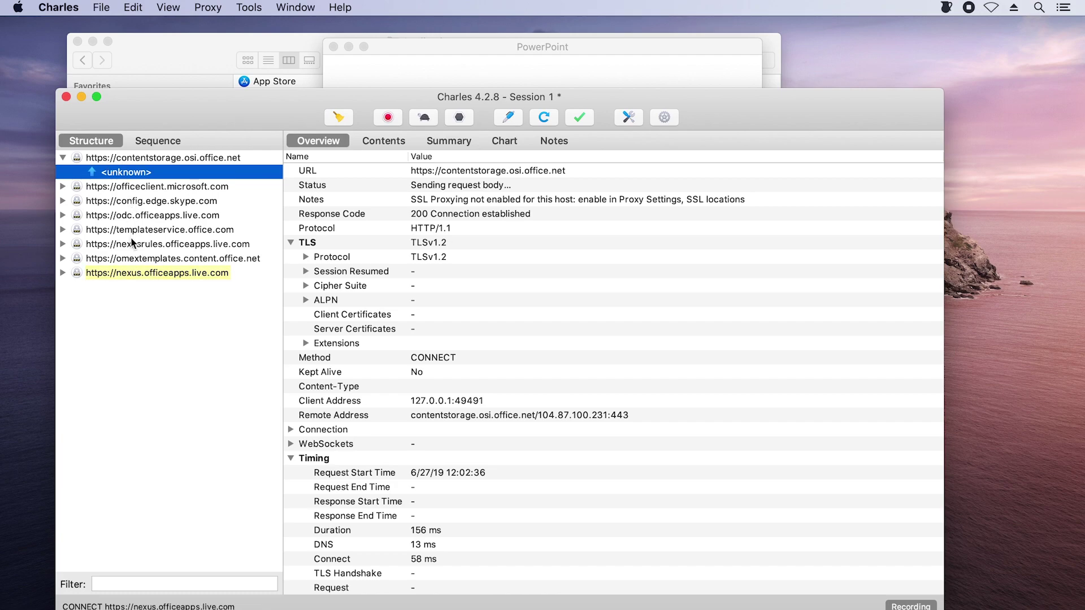
In Sequence view, inspect the contentstorage.osi.office.net, officeclient.microsoft.com and odc.officeapps.live.com connections.
left_click(164, 141)
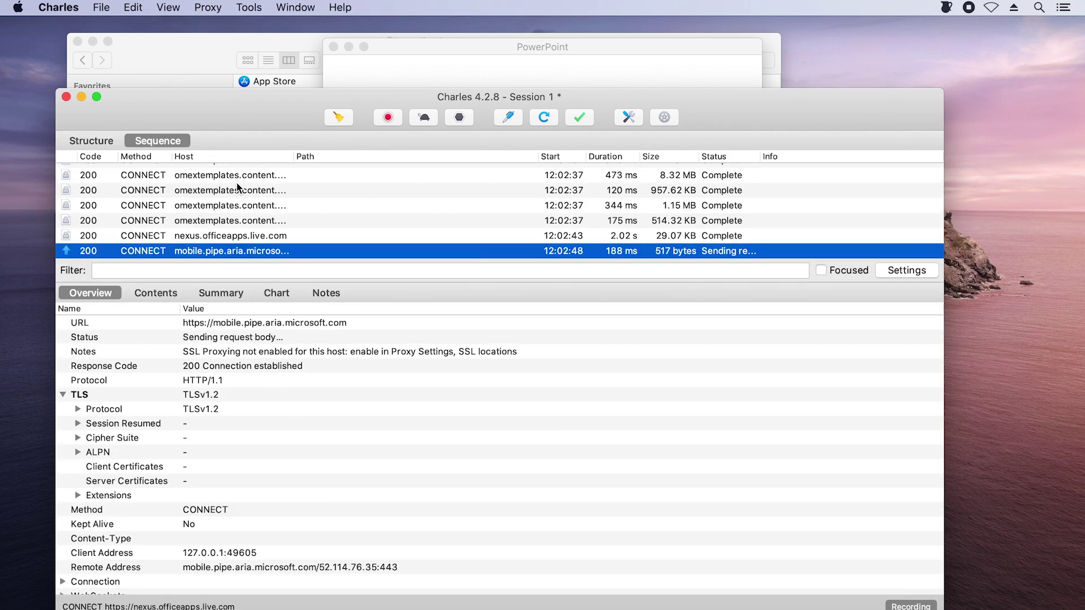
scroll(236, 182, "up", 3)
scroll(236, 182, "up", 5)
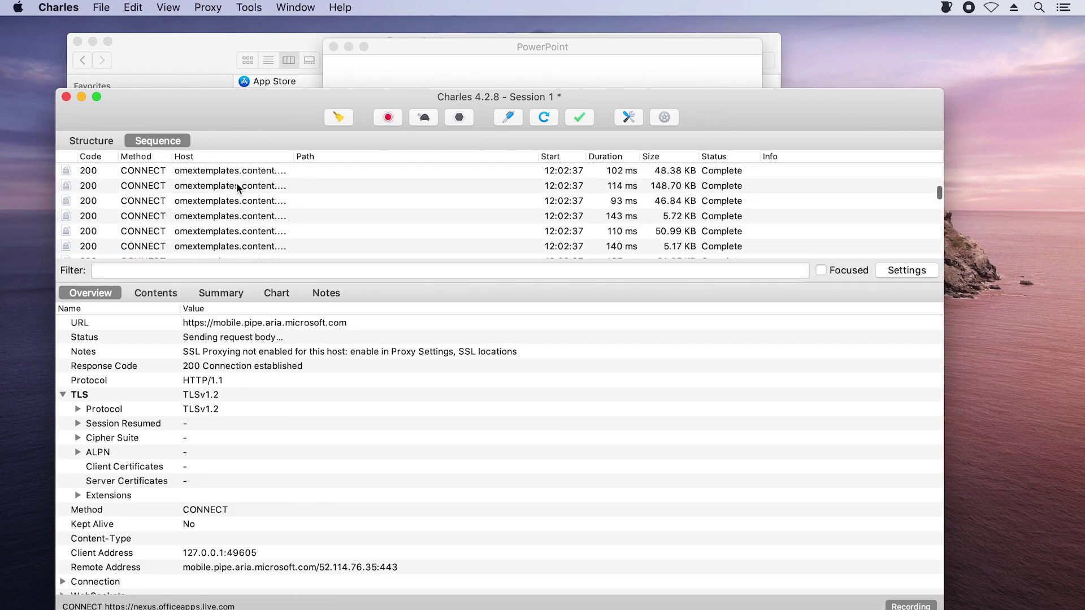
left_click(229, 172)
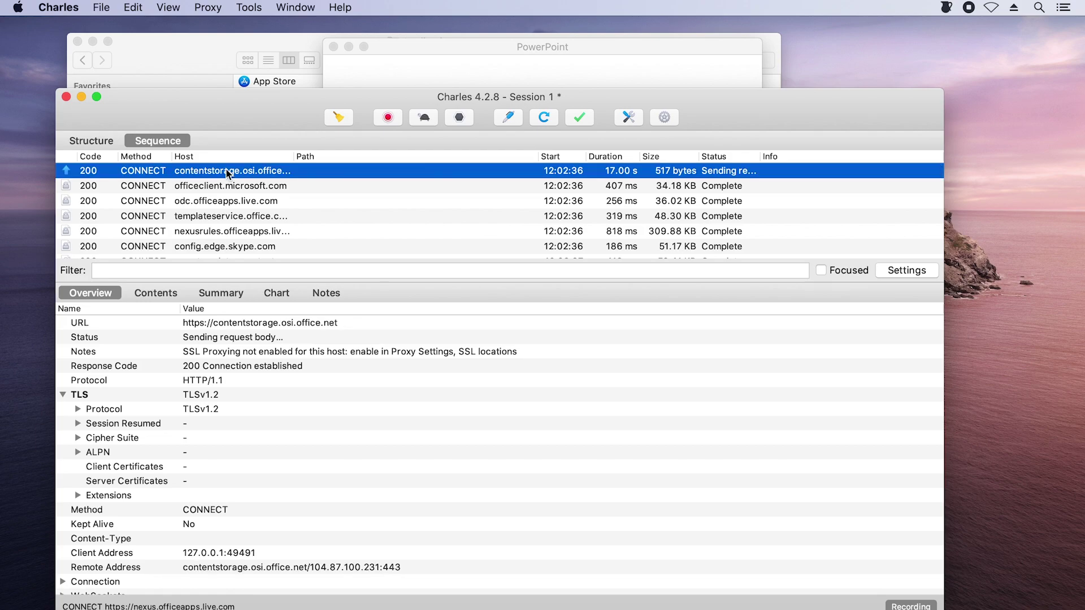
left_click(226, 187)
left_click(224, 204)
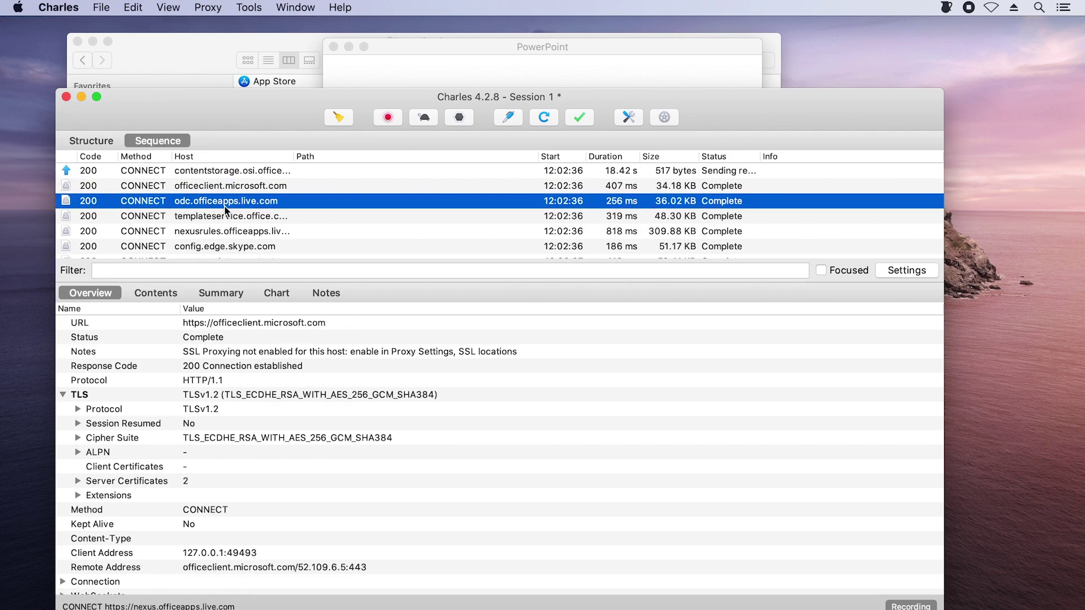
Show config.edge.skype.com's encrypted contents in Structure view and close PowerPoint's What's New window.
left_click(104, 141)
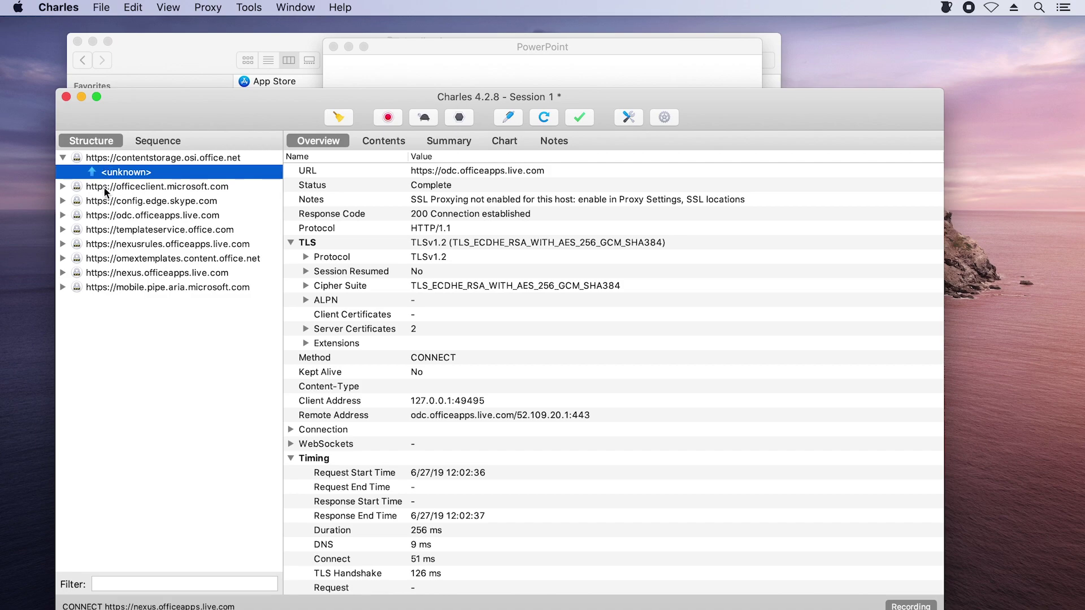
left_click(62, 200)
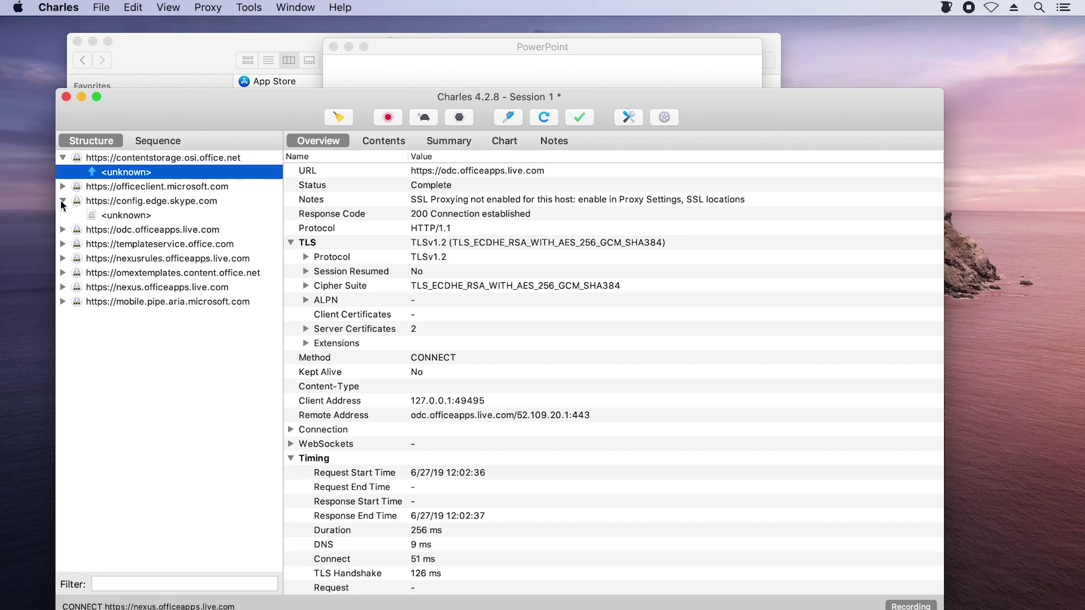
left_click(116, 217)
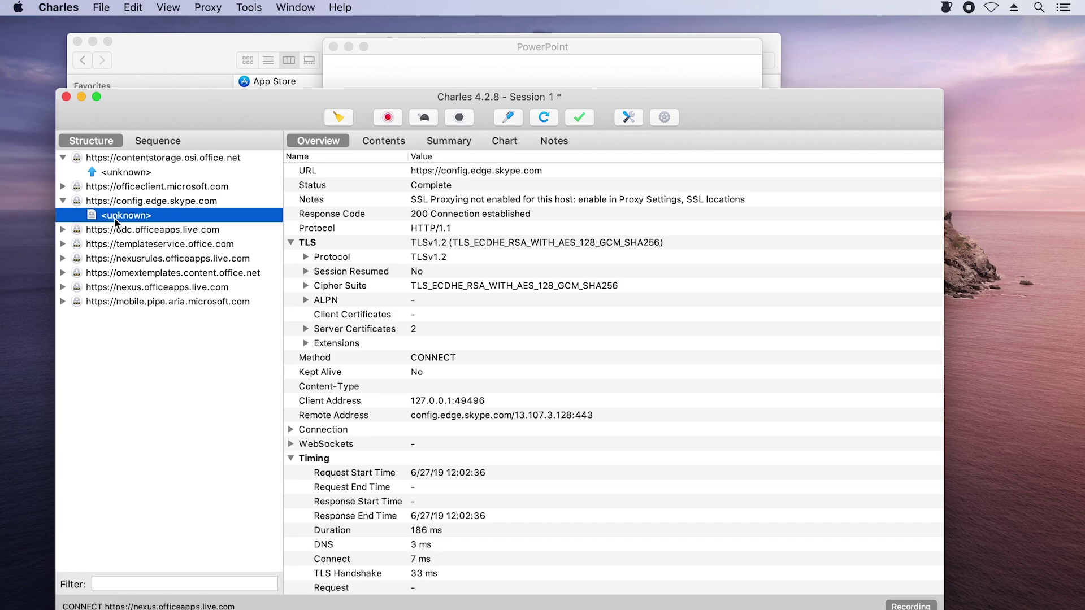
left_click(384, 141)
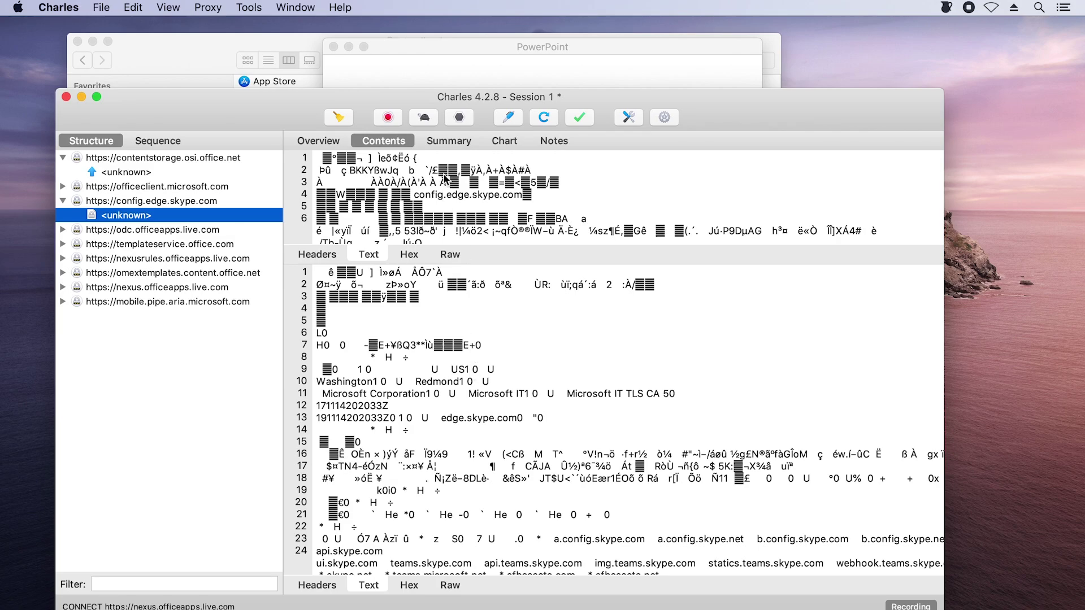
left_click(429, 42)
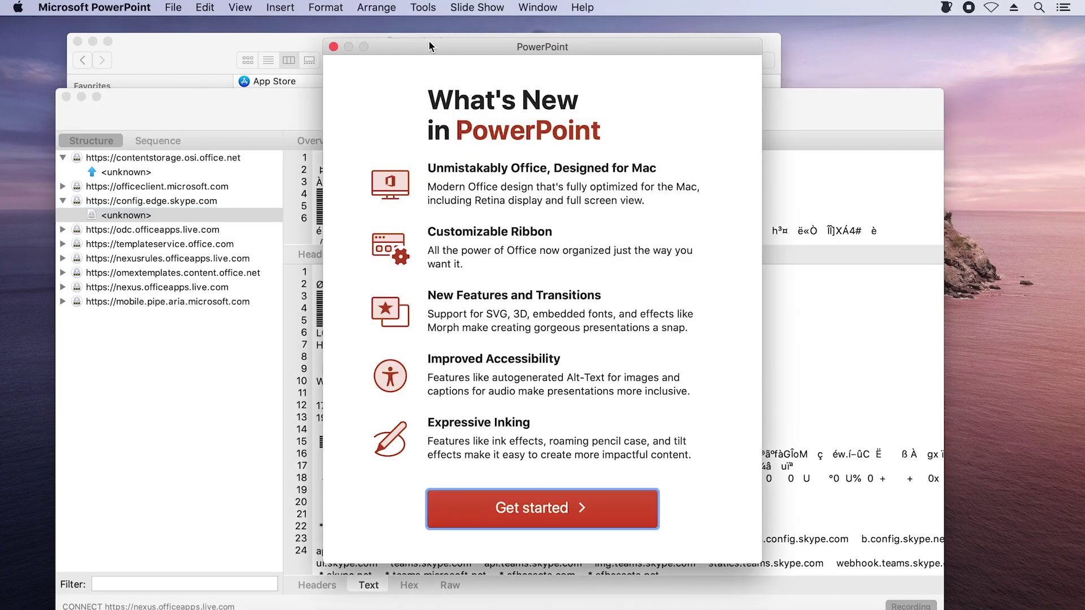
left_click(333, 47)
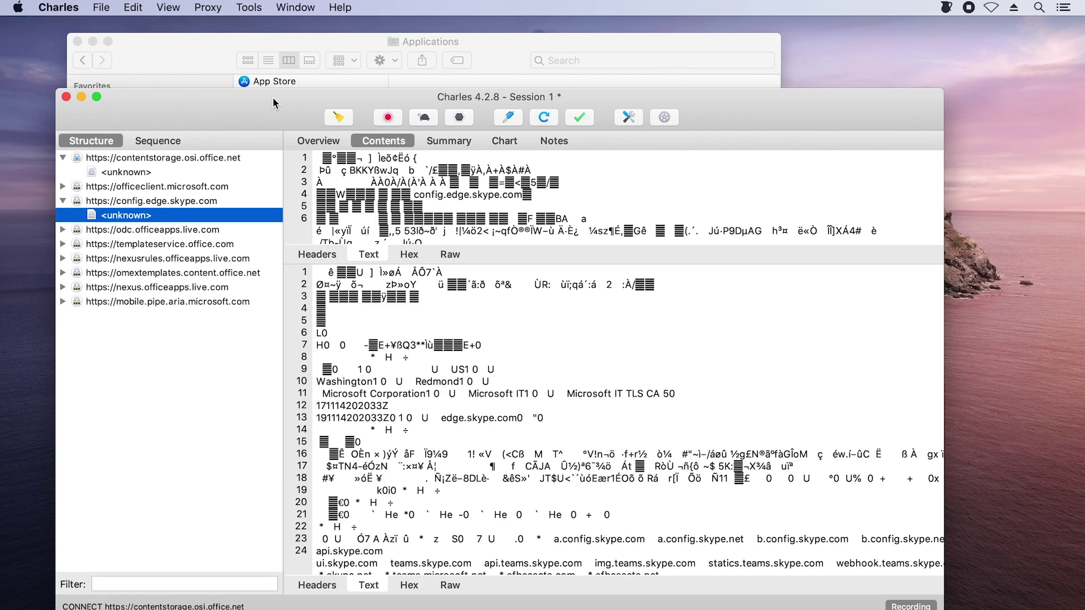
Install the Charles root certificate into the login keychain via Help > SSL Proxying.
left_click(342, 7)
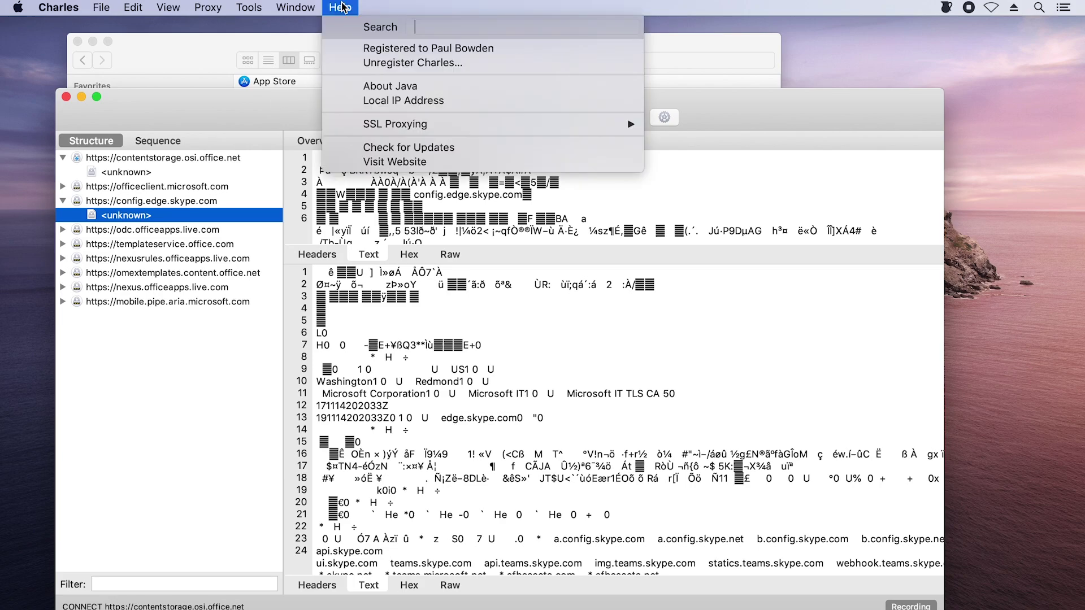
mouse_move(374, 122)
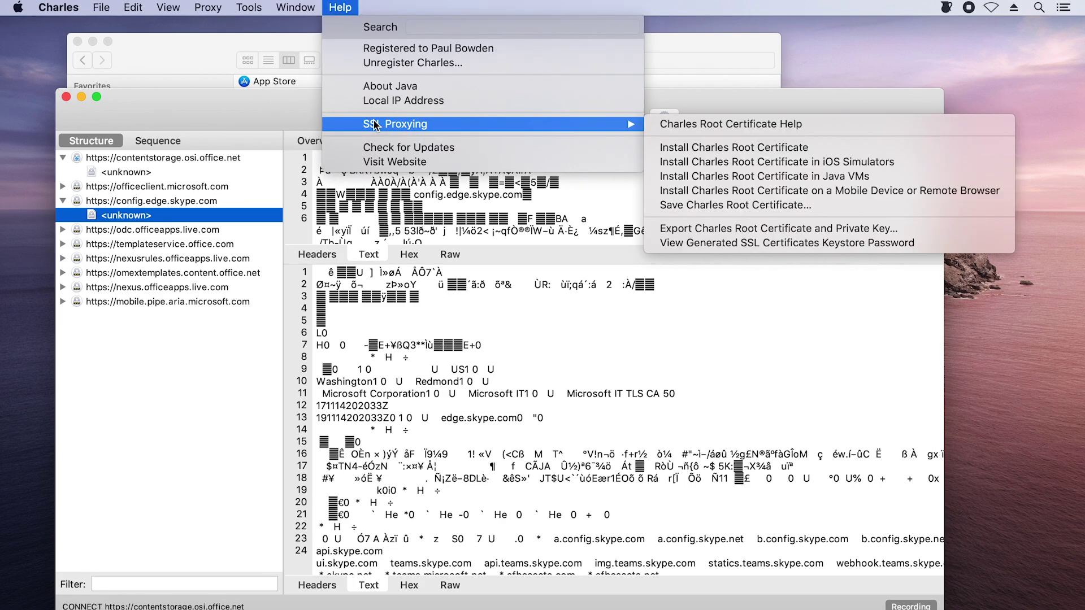
left_click(699, 148)
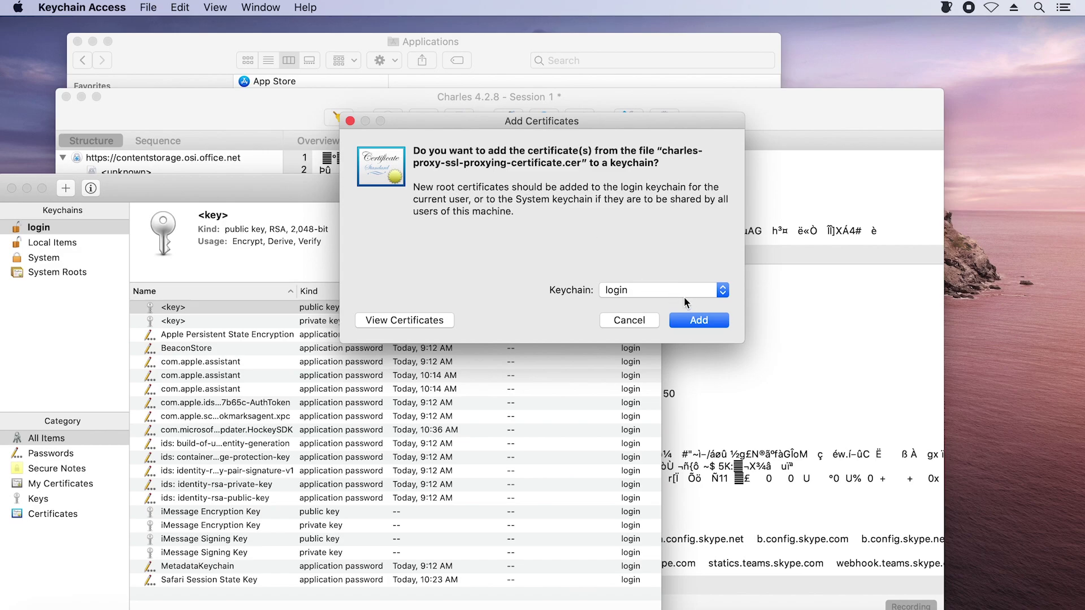
left_click(701, 320)
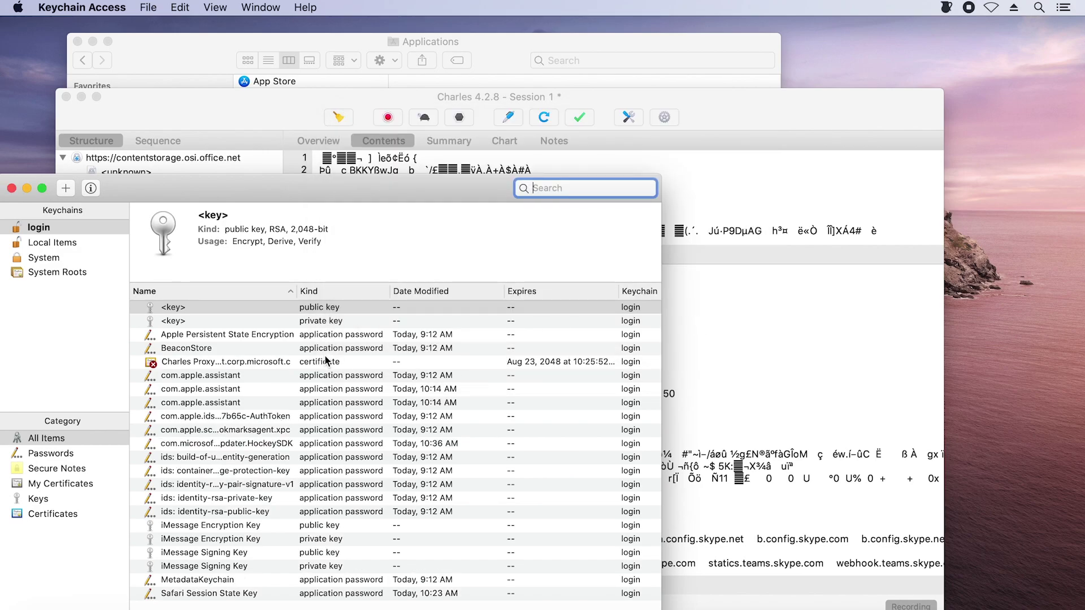
Set the Charles Proxy CA certificate to Always Trust, confirm with the admin password, and quit Keychain Access.
left_click(244, 363)
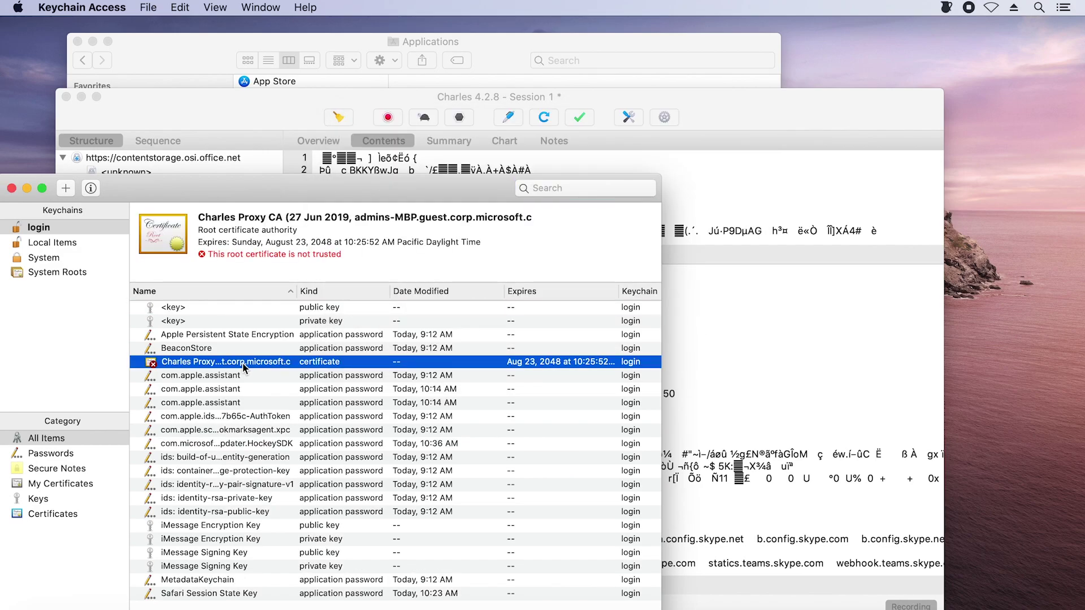
double_click(242, 362)
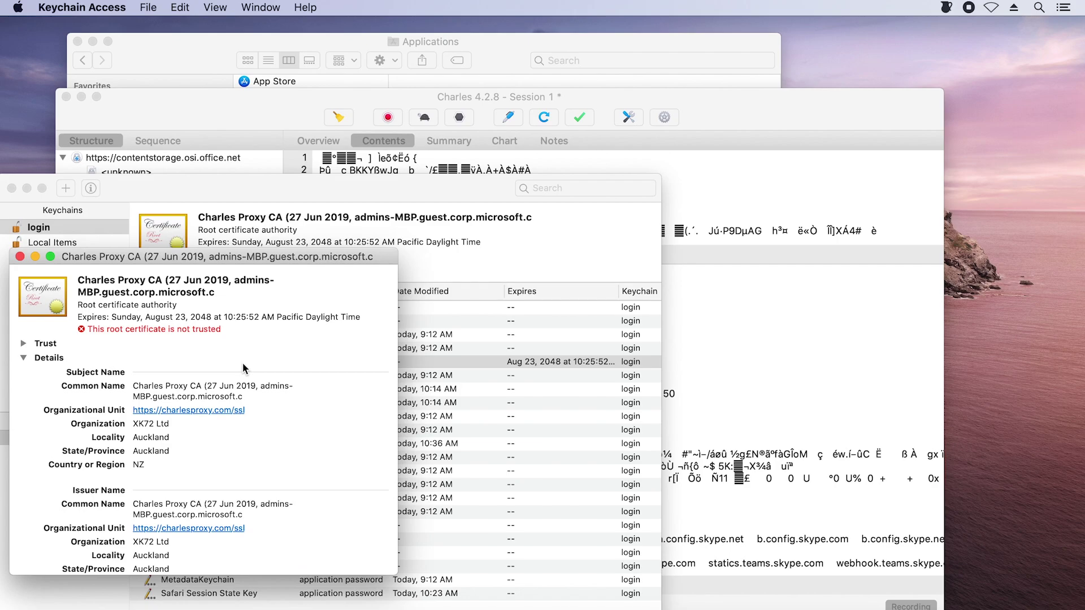
left_click(26, 345)
left_click(203, 364)
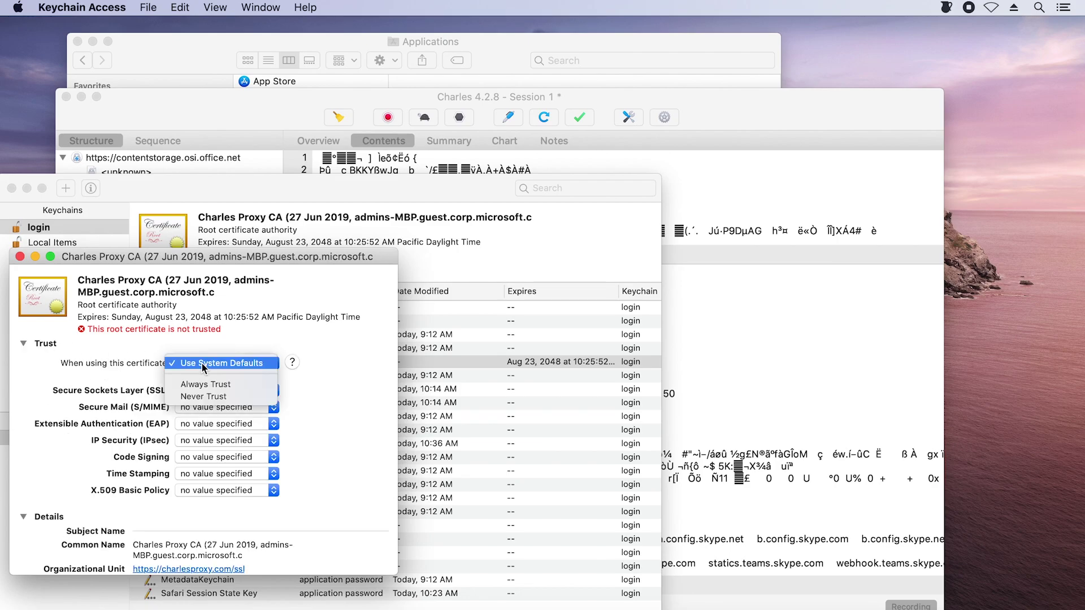
left_click(205, 390)
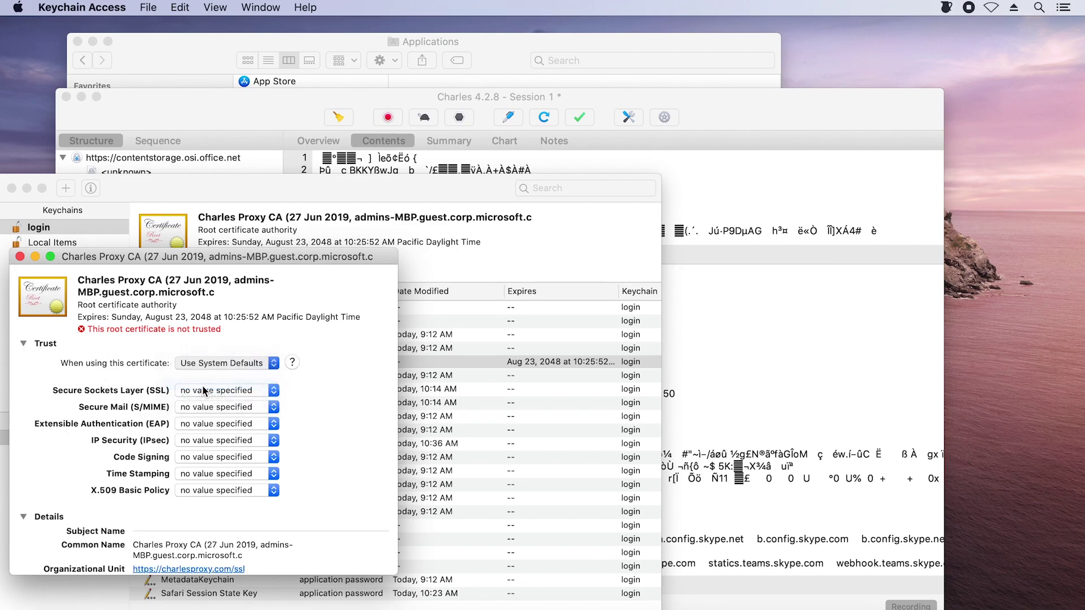
left_click(20, 258)
type("*")
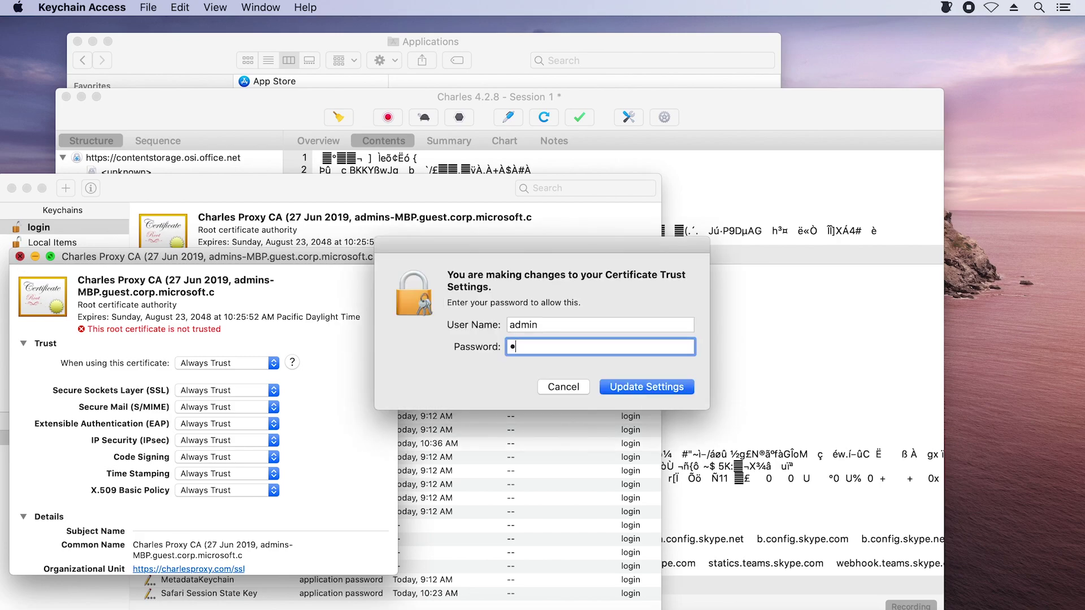
type("******")
key("Return")
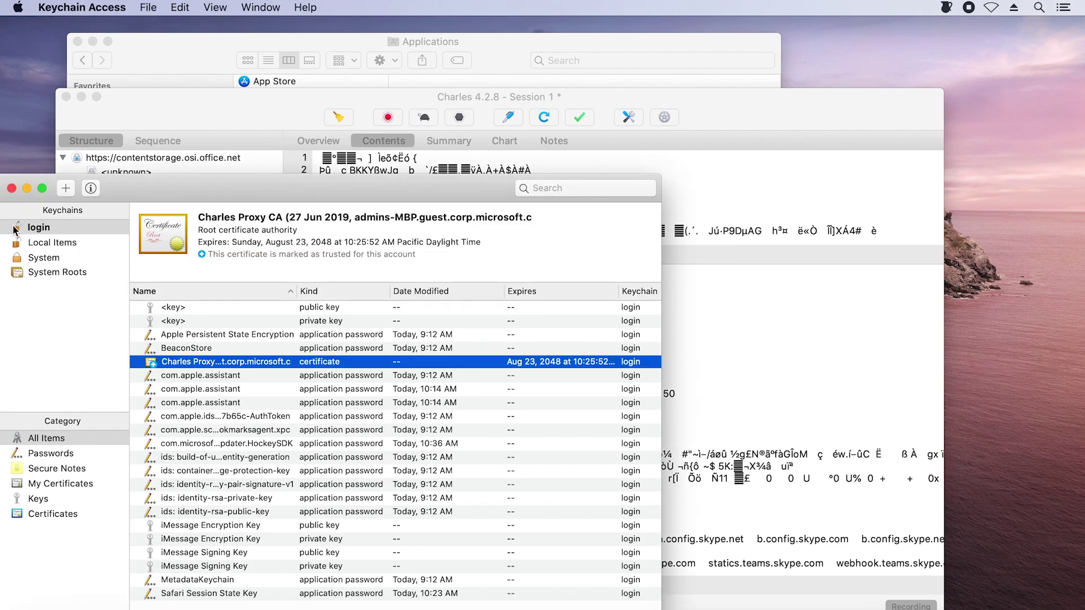
left_click(11, 188)
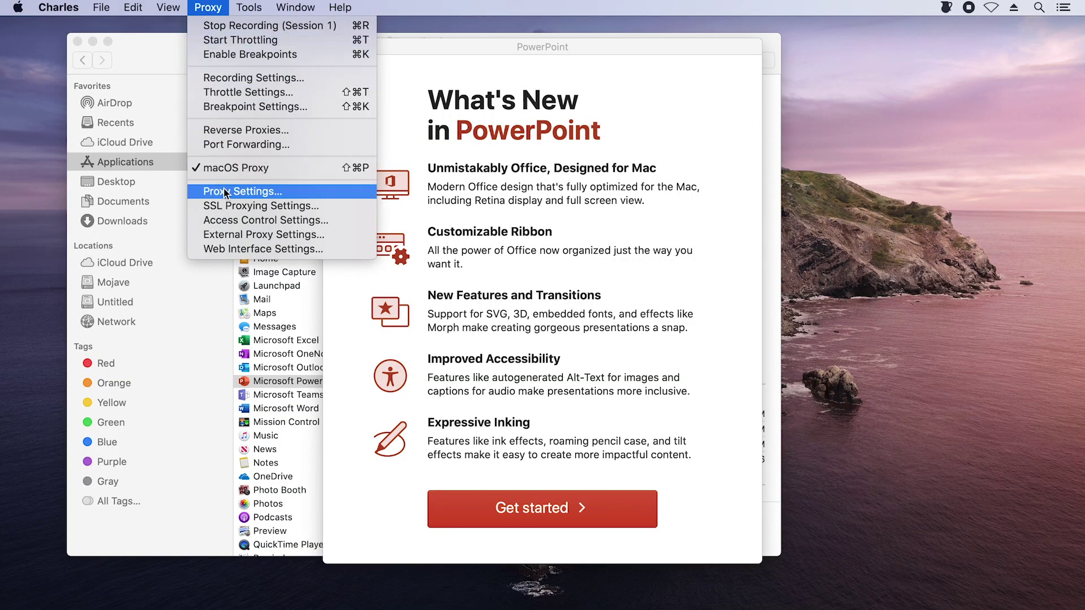
Add a * wildcard host location in SSL Proxying Settings and save it.
left_click(223, 205)
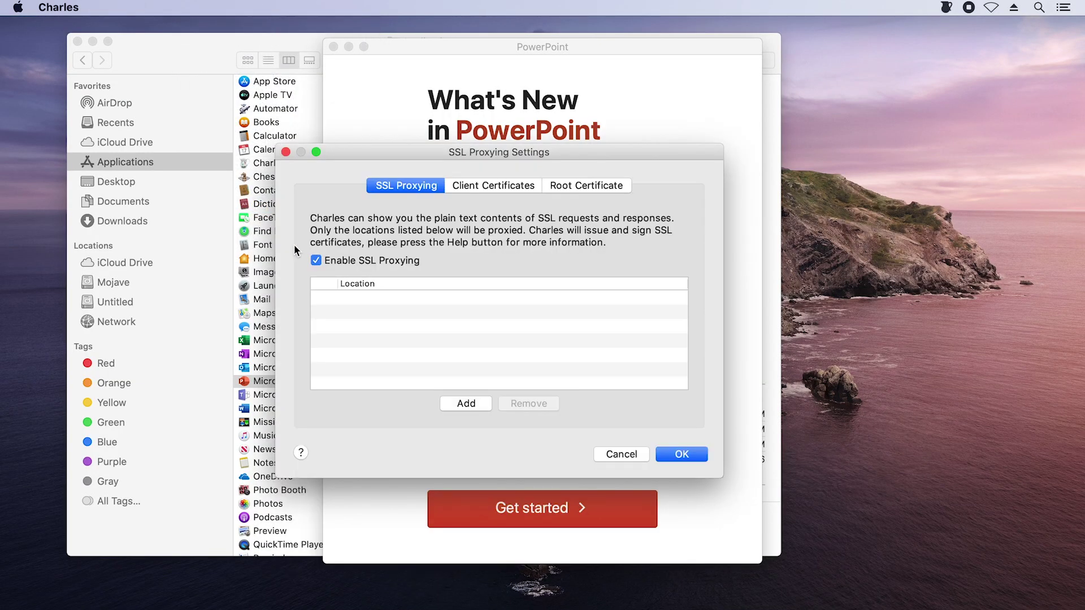
left_click(467, 404)
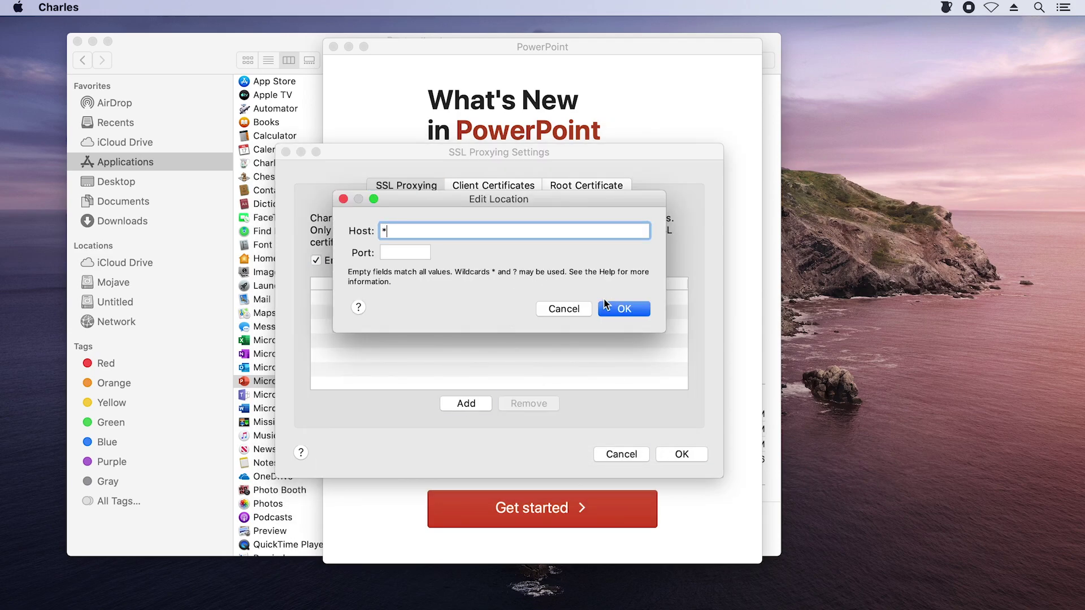
left_click(621, 309)
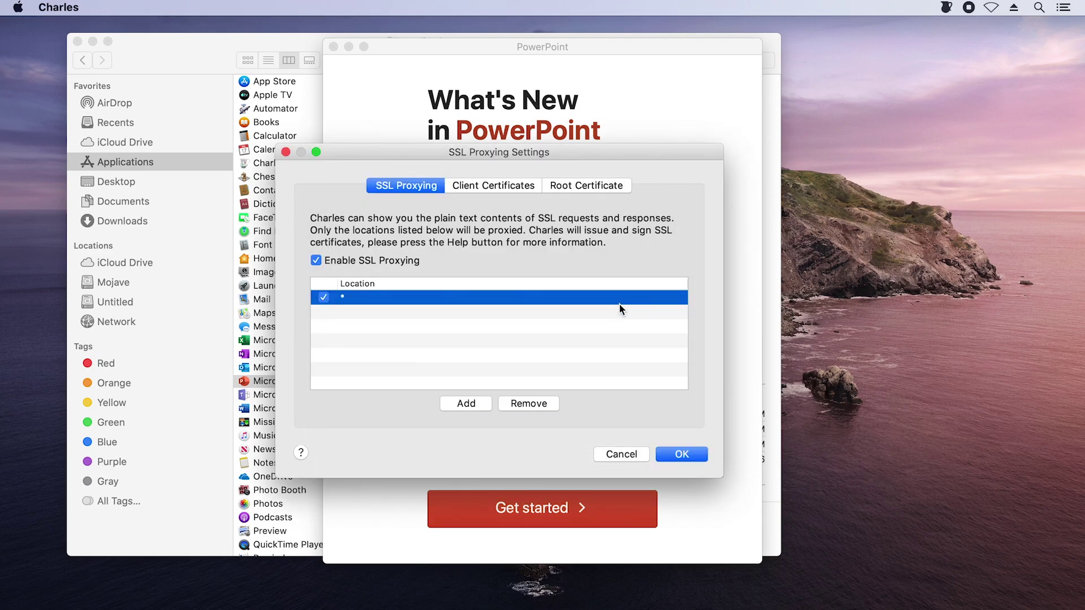
left_click(673, 461)
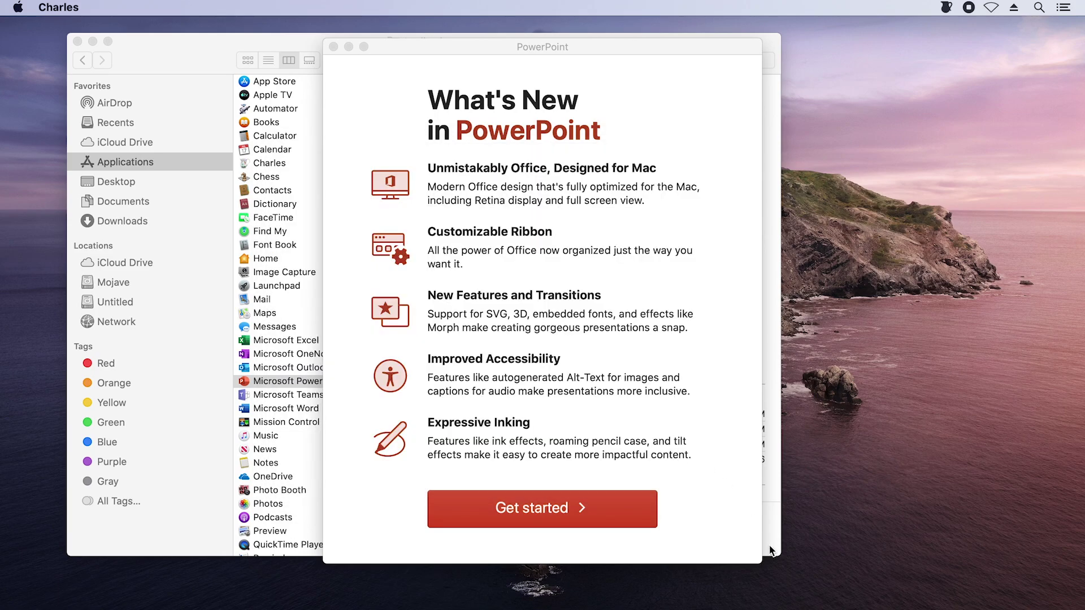
Clear the Charles session, close What's New, and relaunch Microsoft PowerPoint from Applications.
left_click(853, 607)
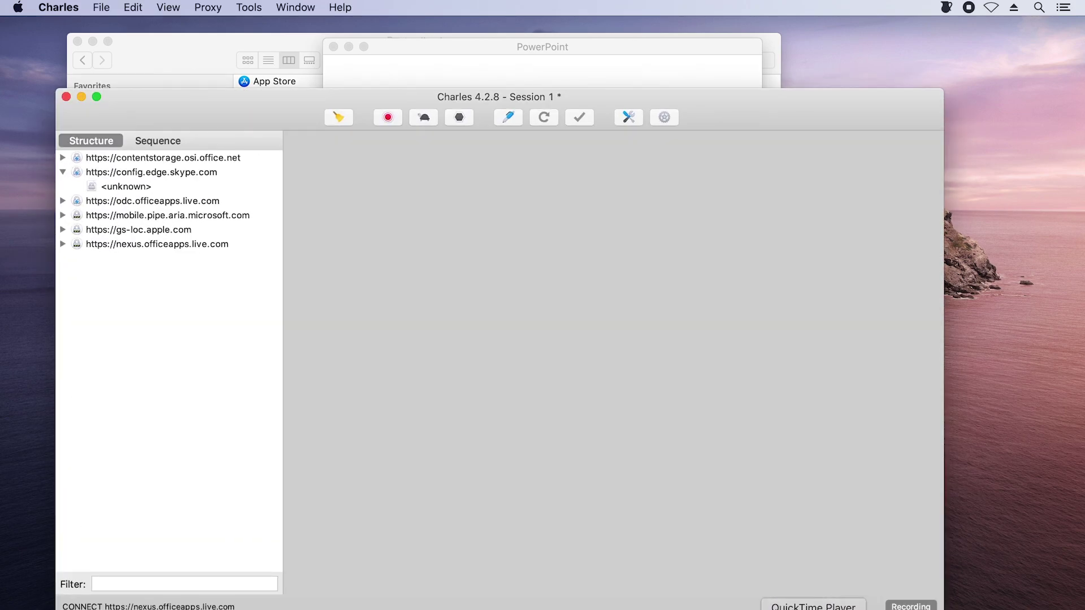
left_click(340, 119)
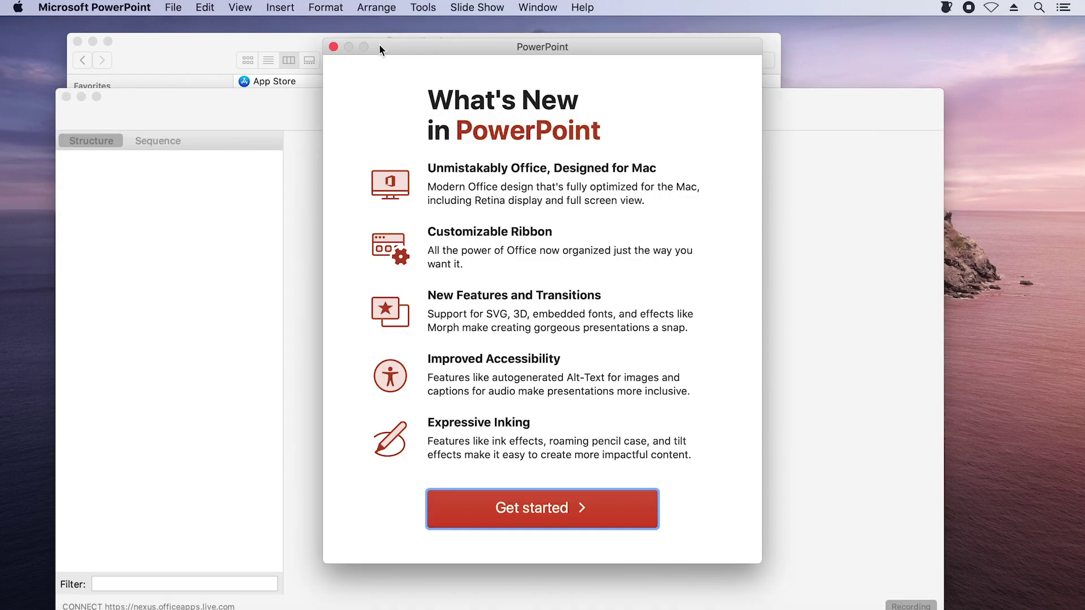
left_click(334, 50)
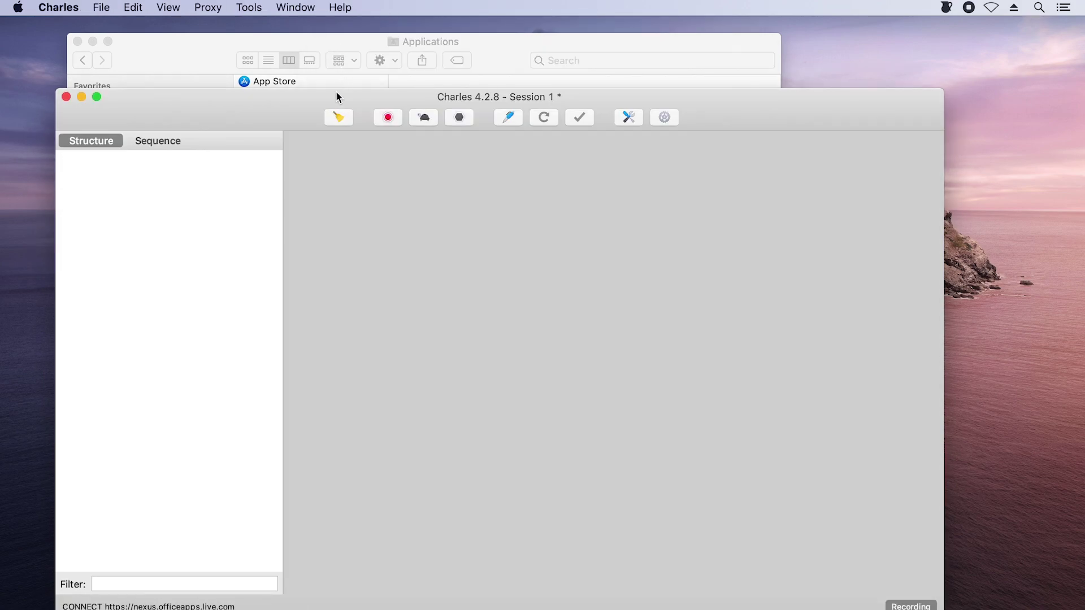
left_click(55, 608)
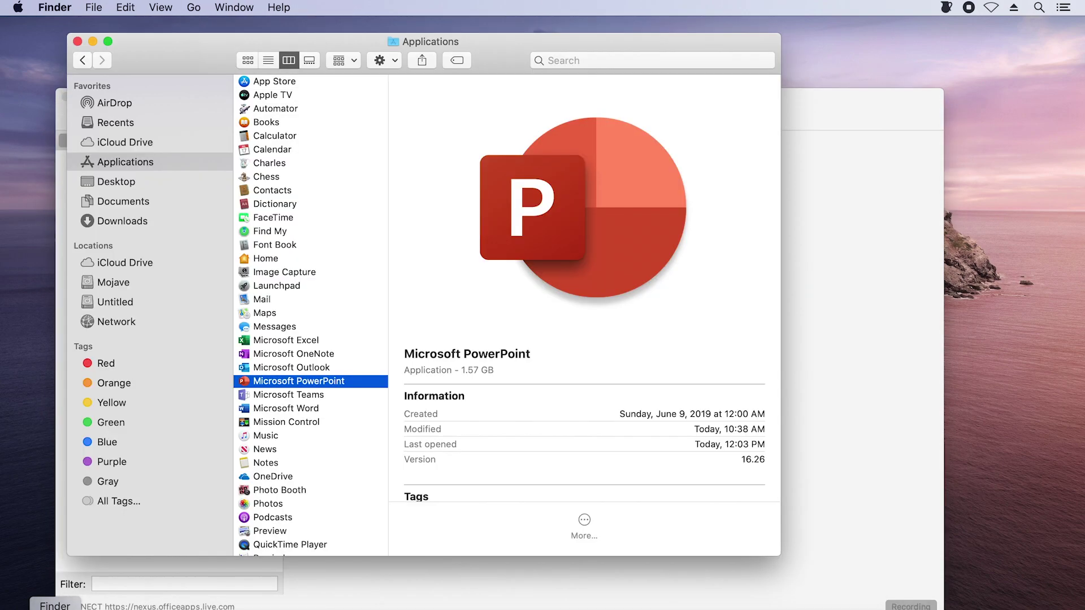
double_click(270, 386)
View the odc service catalog XML response, then select contentstorage's powerpoint_whatsnew.json request.
left_click(825, 99)
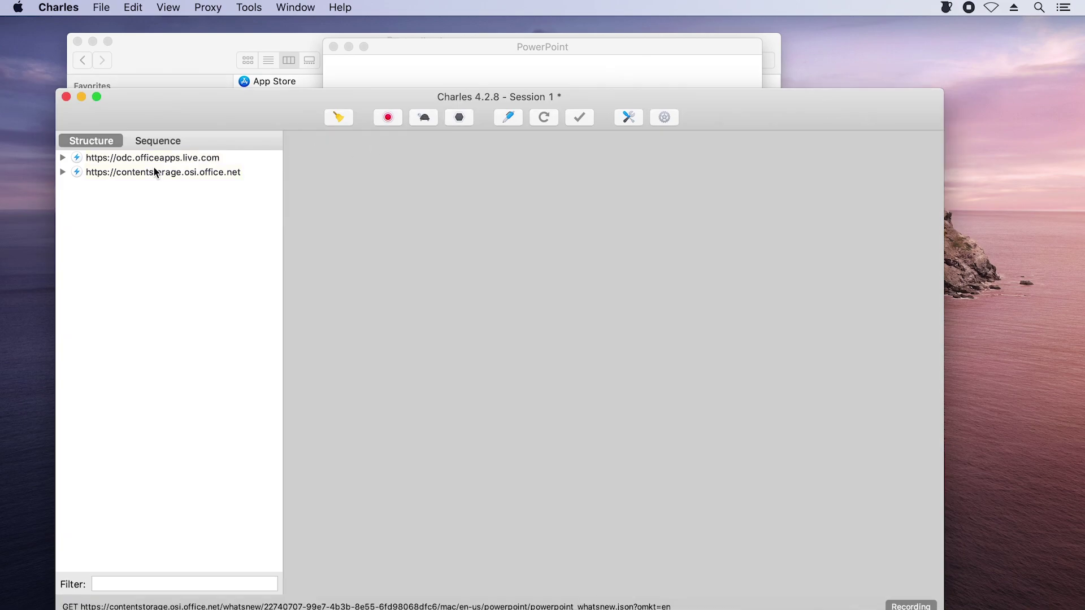
left_click(63, 159)
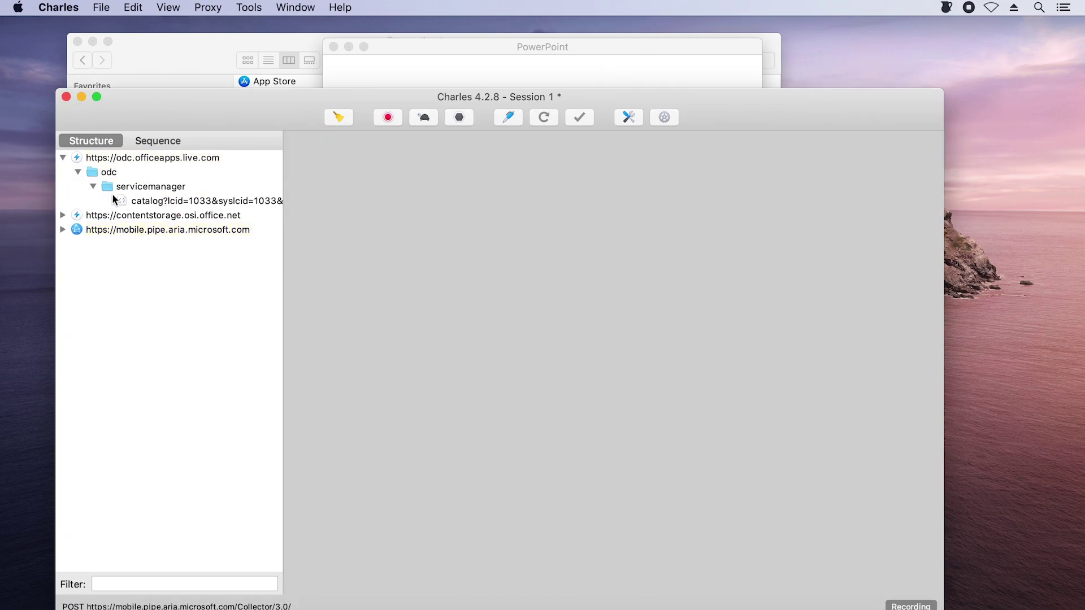
left_click(138, 202)
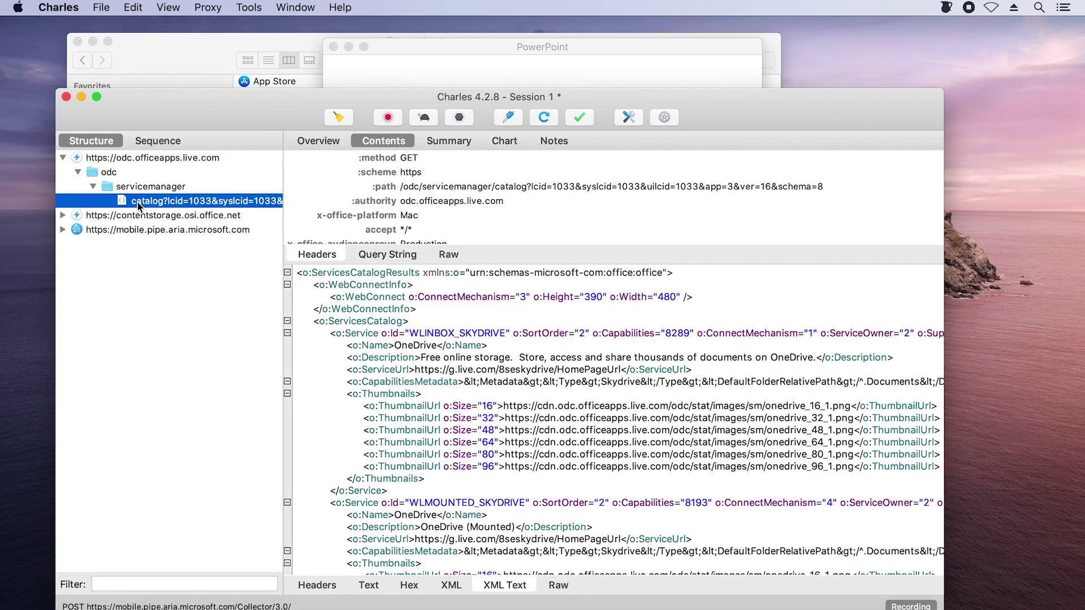
left_click(61, 215)
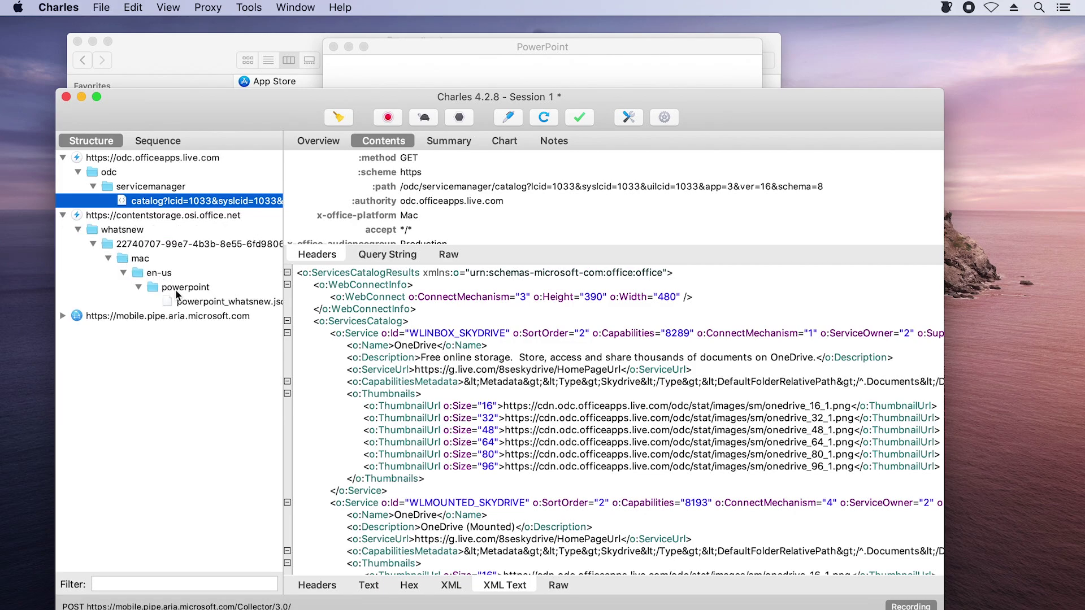
left_click(193, 316)
left_click(215, 303)
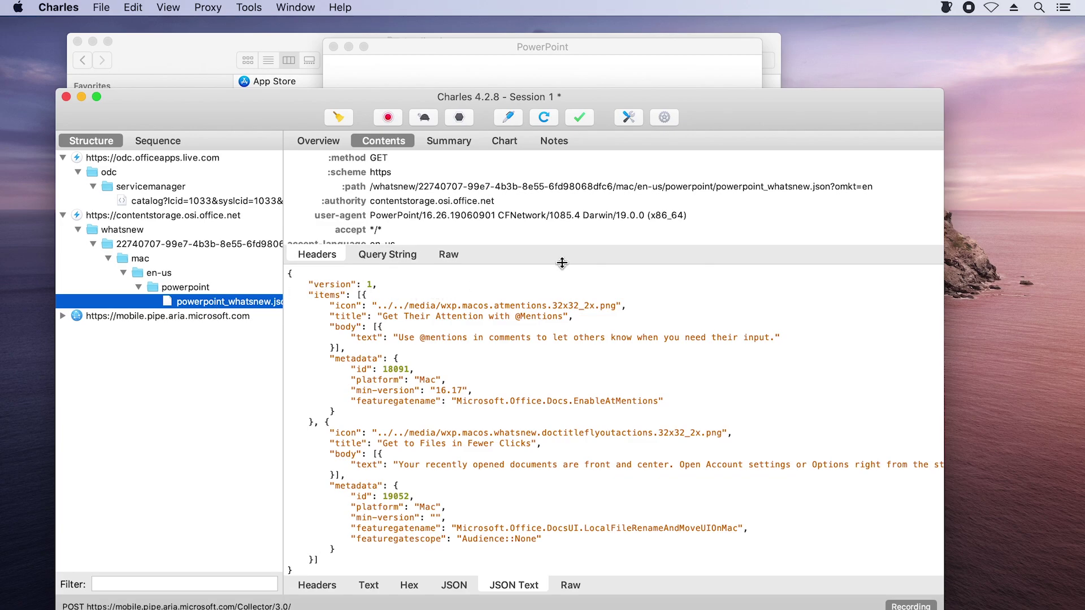
Inspect powerpoint_whatsnew.json's query string, raw headers, and response as text, hex, JSON and JSON Text.
left_click_drag(562, 263, 562, 315)
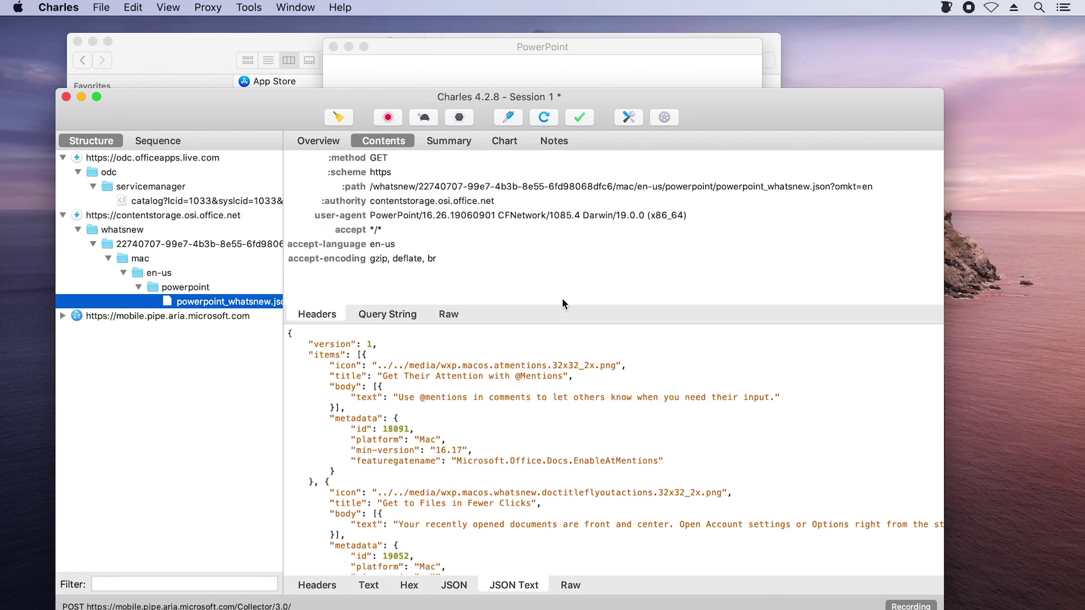
left_click(394, 315)
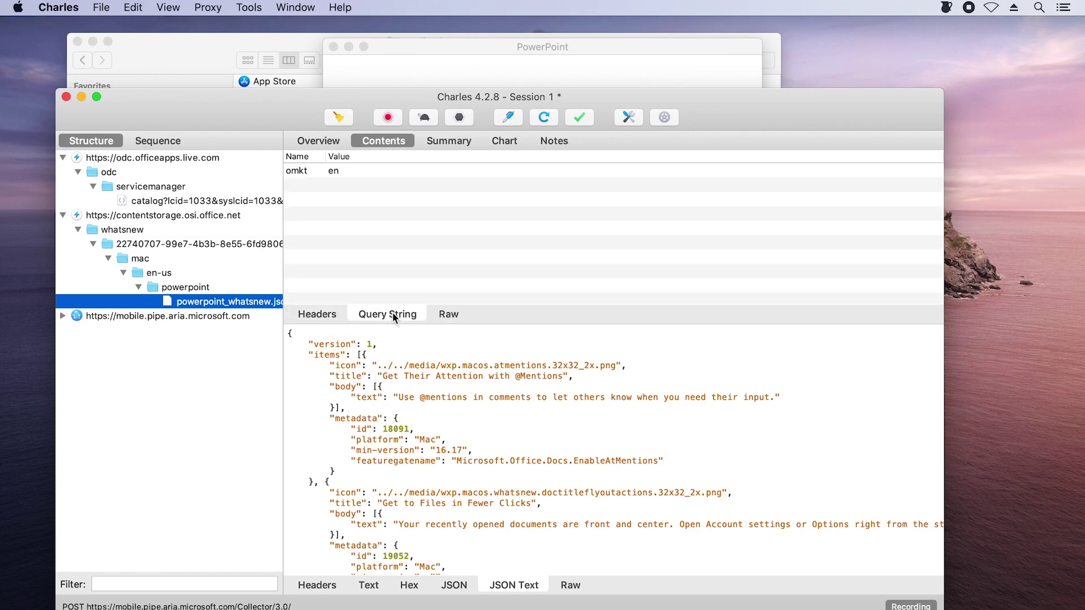
left_click(444, 314)
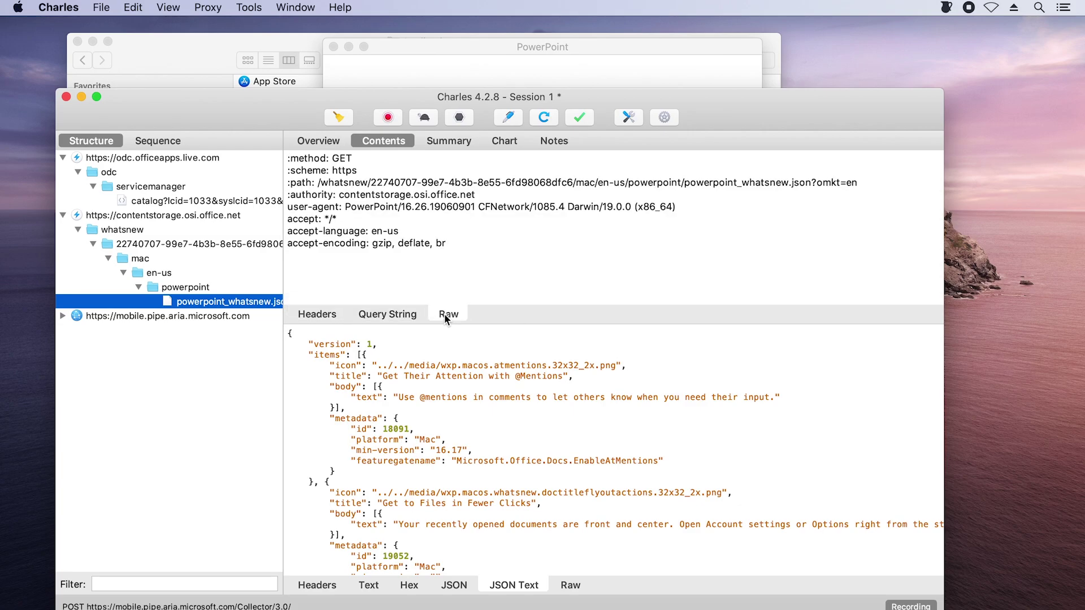
scroll(500, 434, "down", 3)
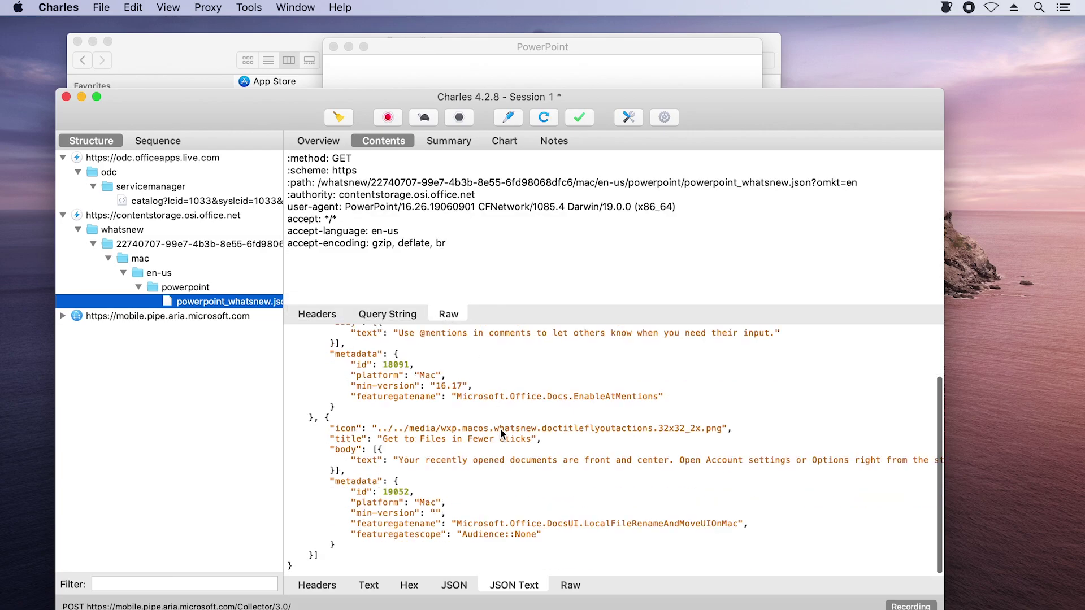
left_click(312, 586)
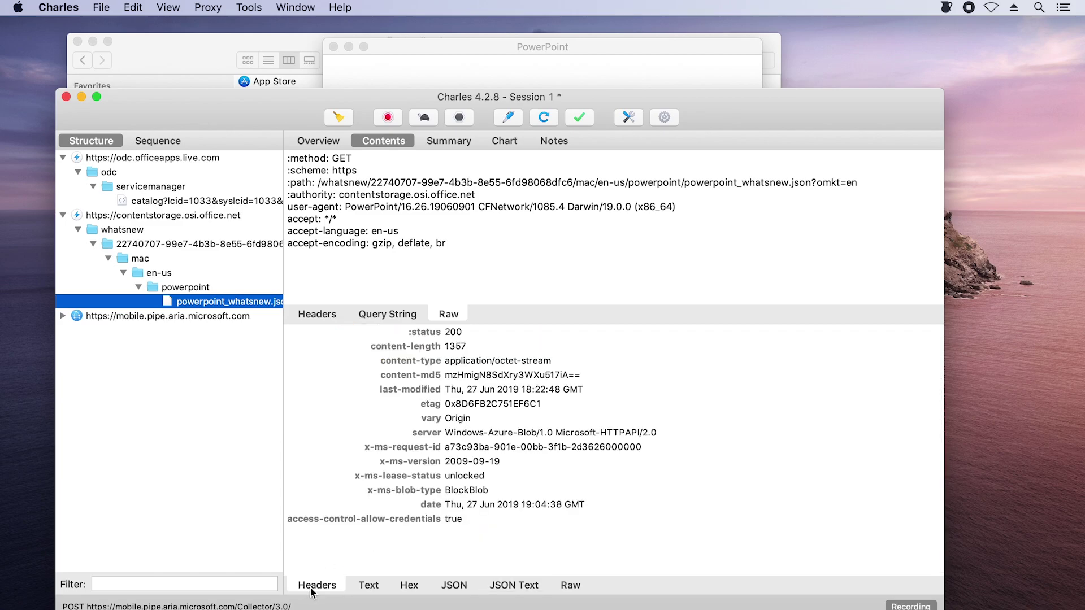
left_click(374, 587)
left_click(408, 587)
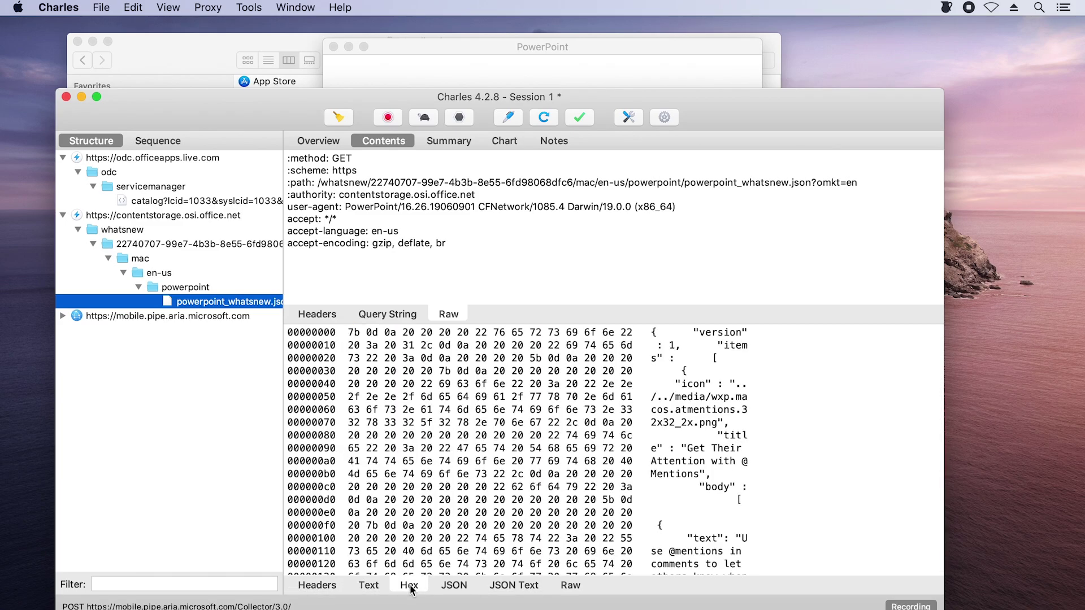
left_click(457, 588)
left_click(511, 589)
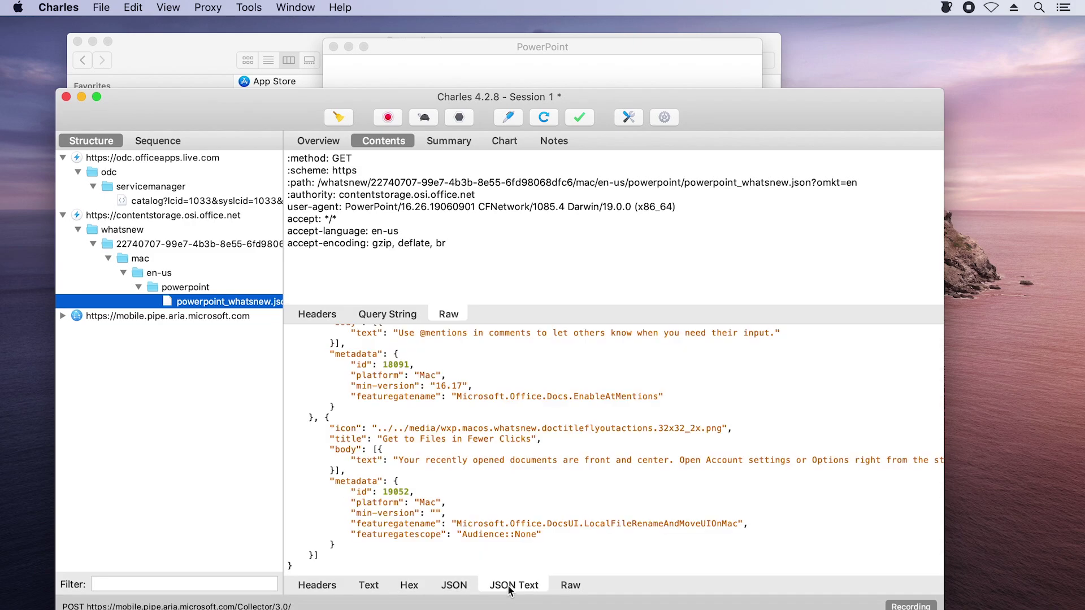
scroll(654, 450, "up", 3)
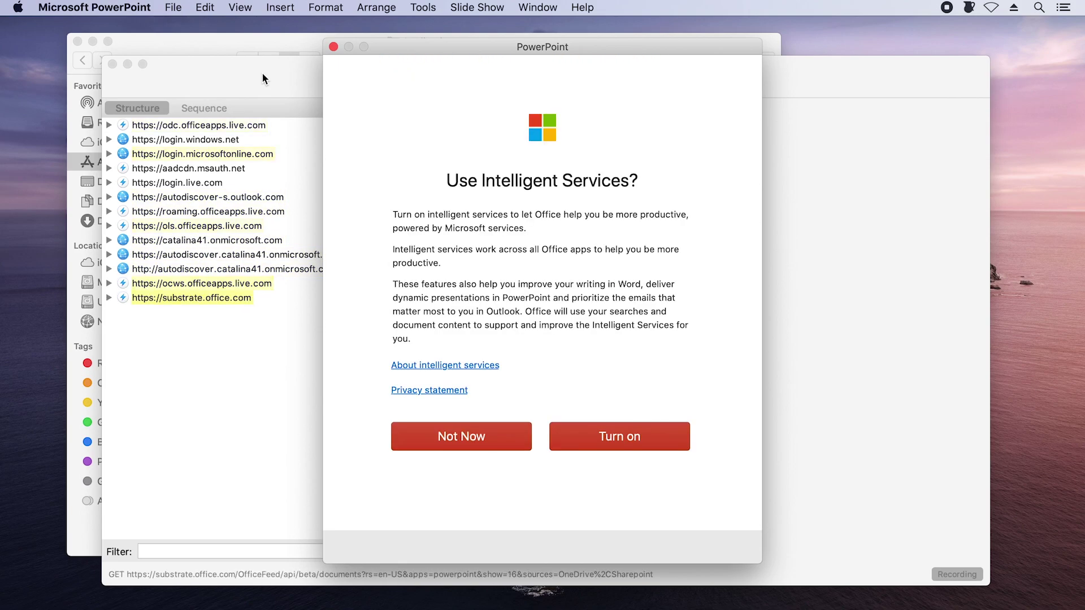
Return to the Charles capture once PowerPoint shows the Use Intelligent Services prompt.
left_click(214, 80)
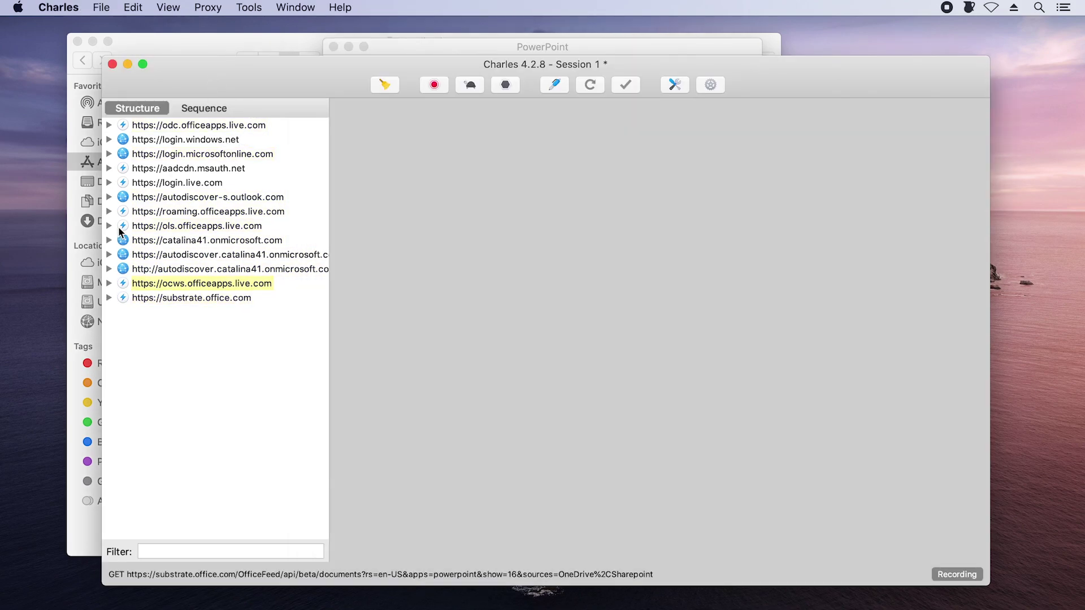
View the first ols.officeapps.live.com OlsClient SOAP licensing response as XML text.
left_click(109, 226)
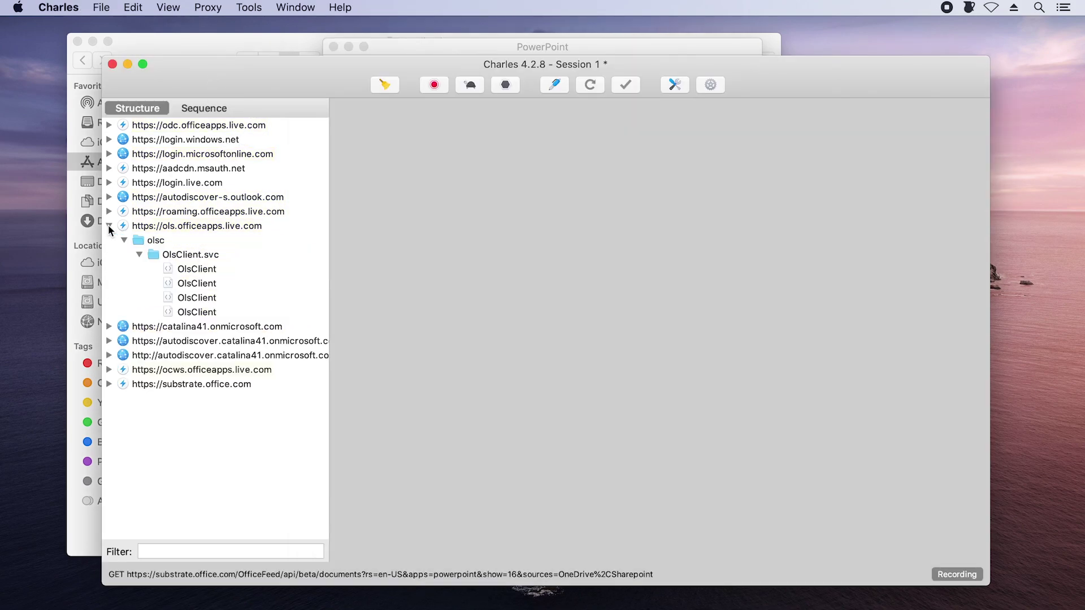
left_click(190, 270)
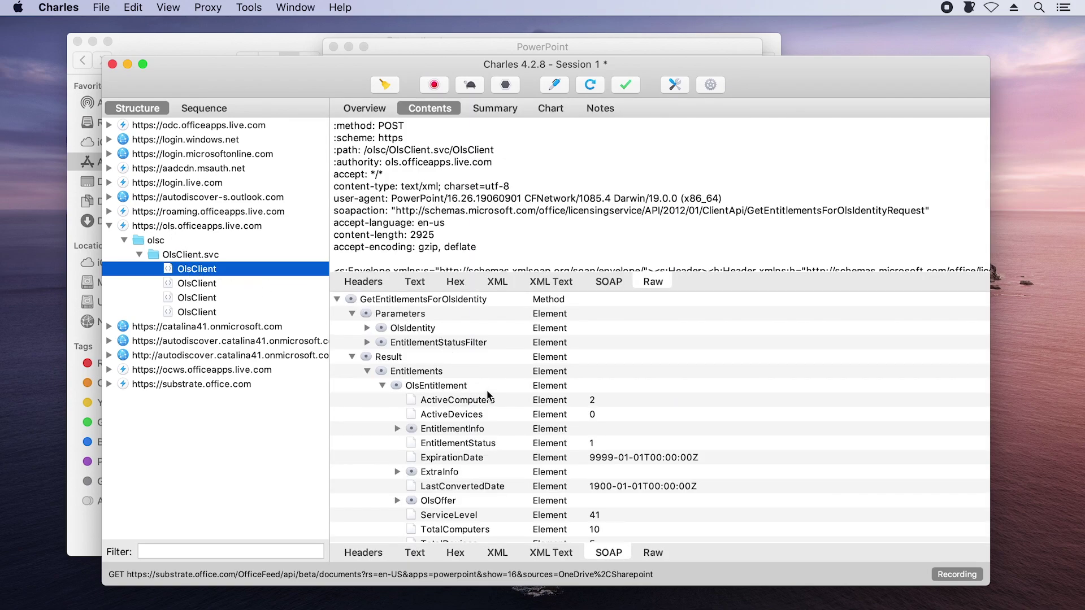
left_click(547, 554)
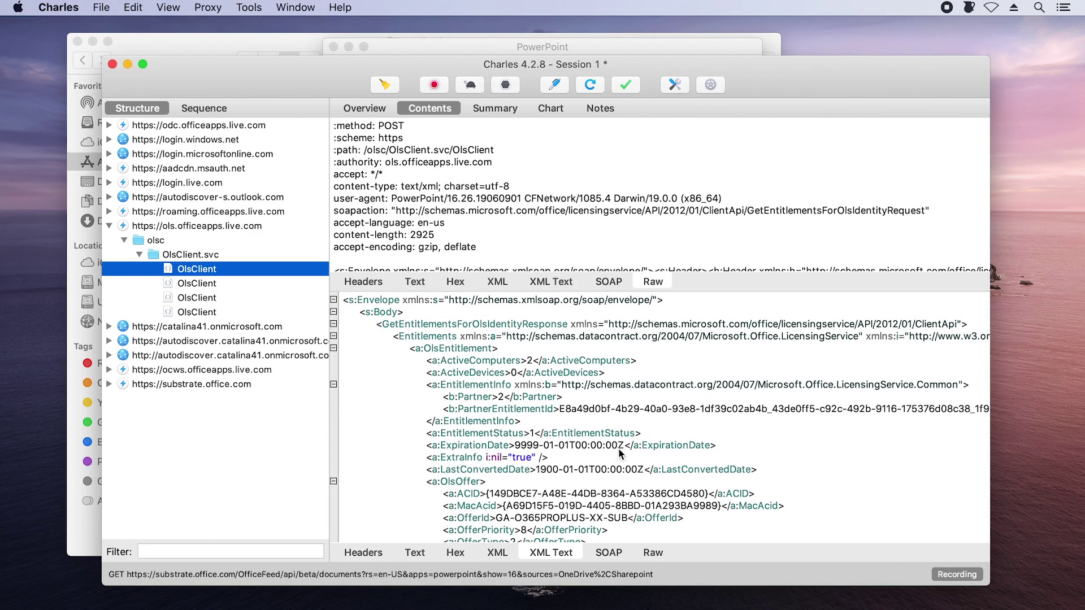
scroll(632, 444, "down", 6)
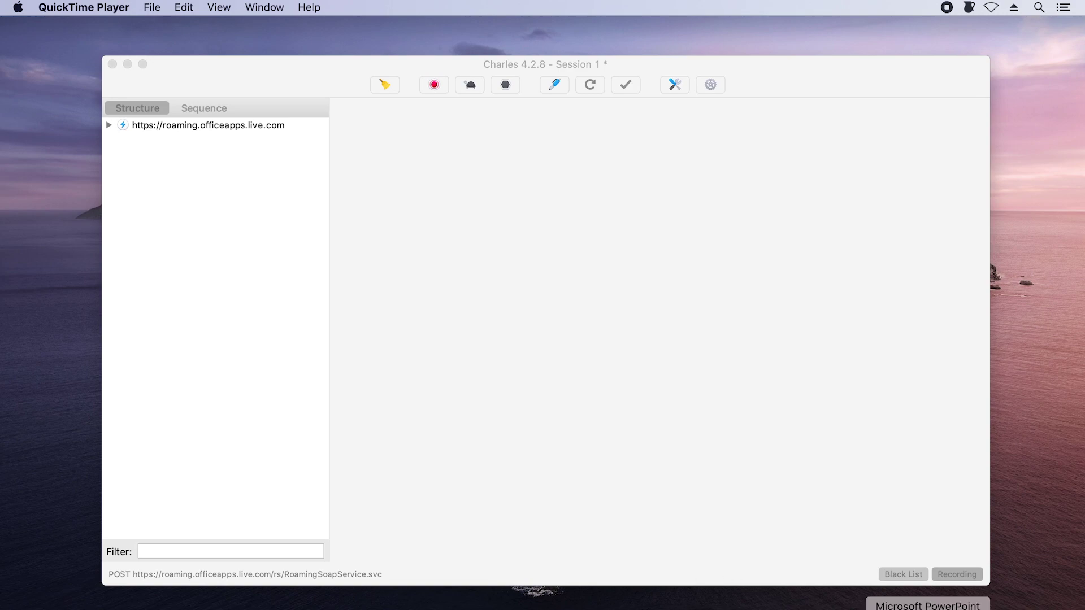
Search PowerPoint's template gallery for 'calendar', then switch back to Charles.
left_click(928, 608)
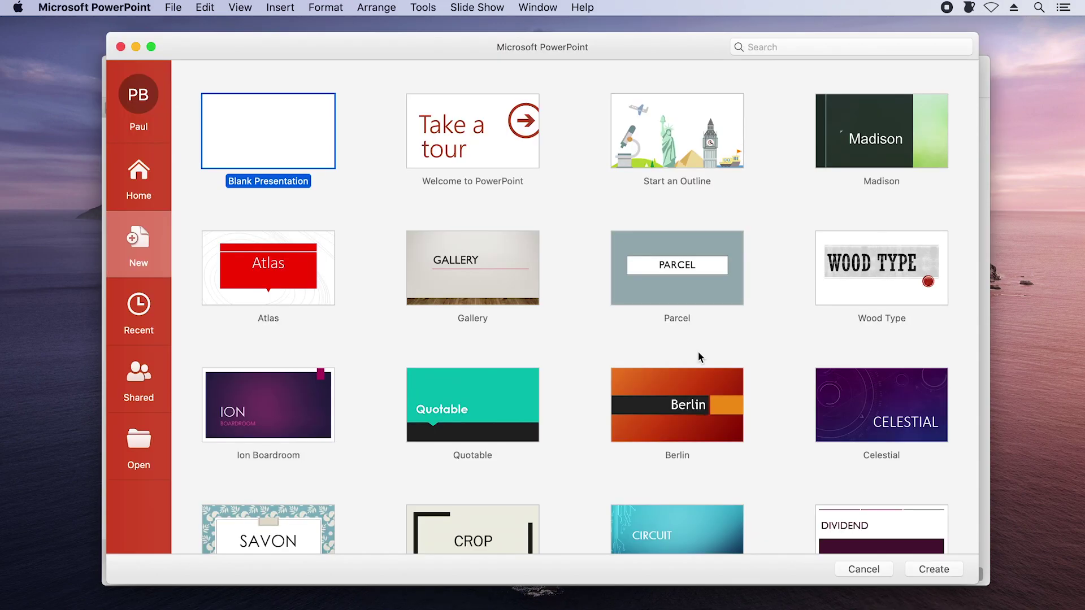
left_click(799, 46)
type("calendar")
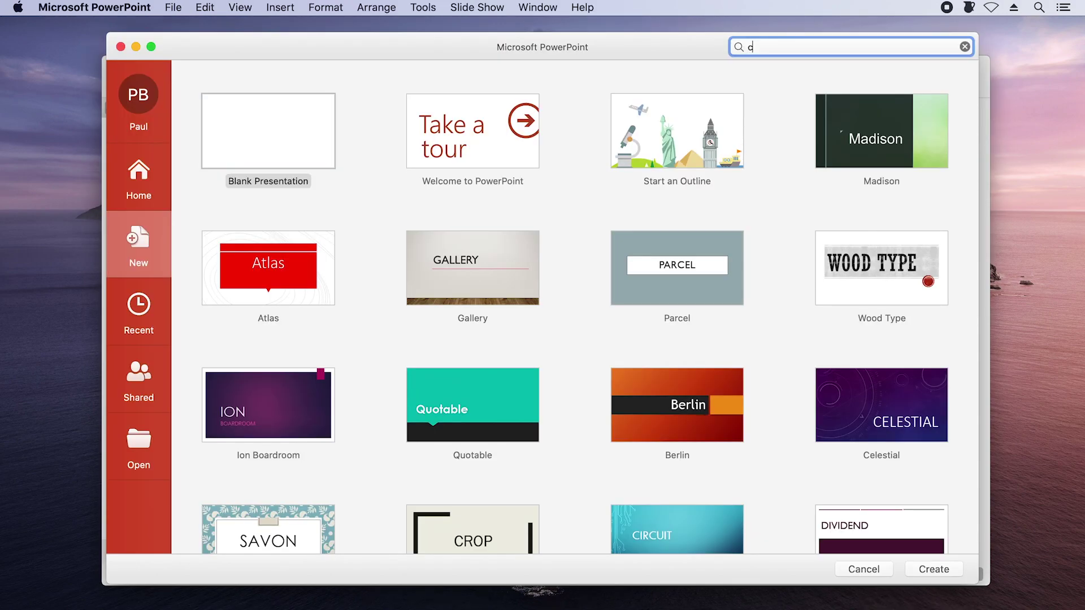
key("Return")
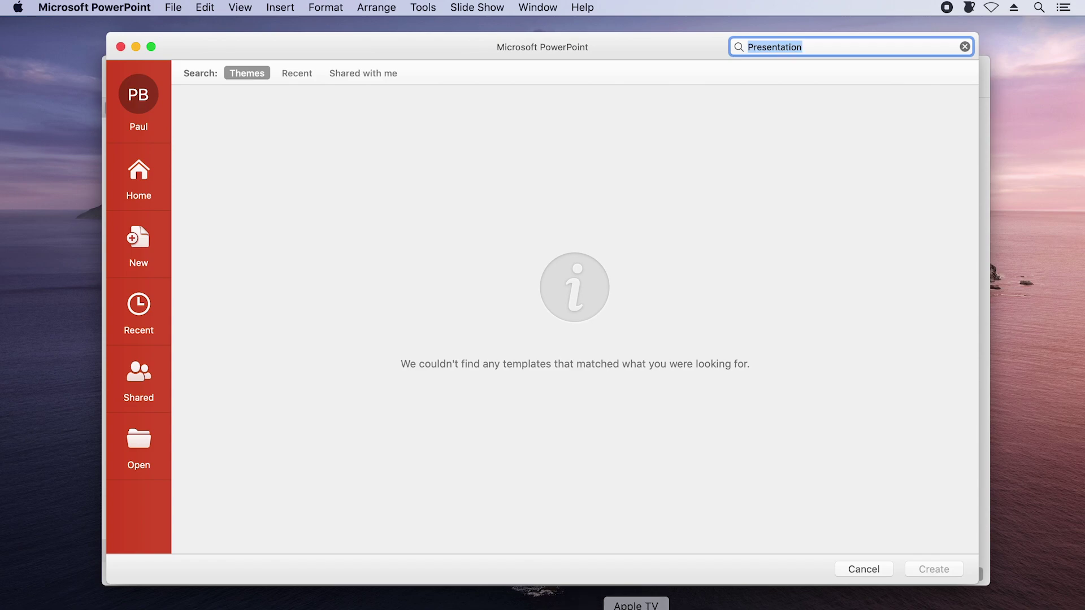
left_click(885, 609)
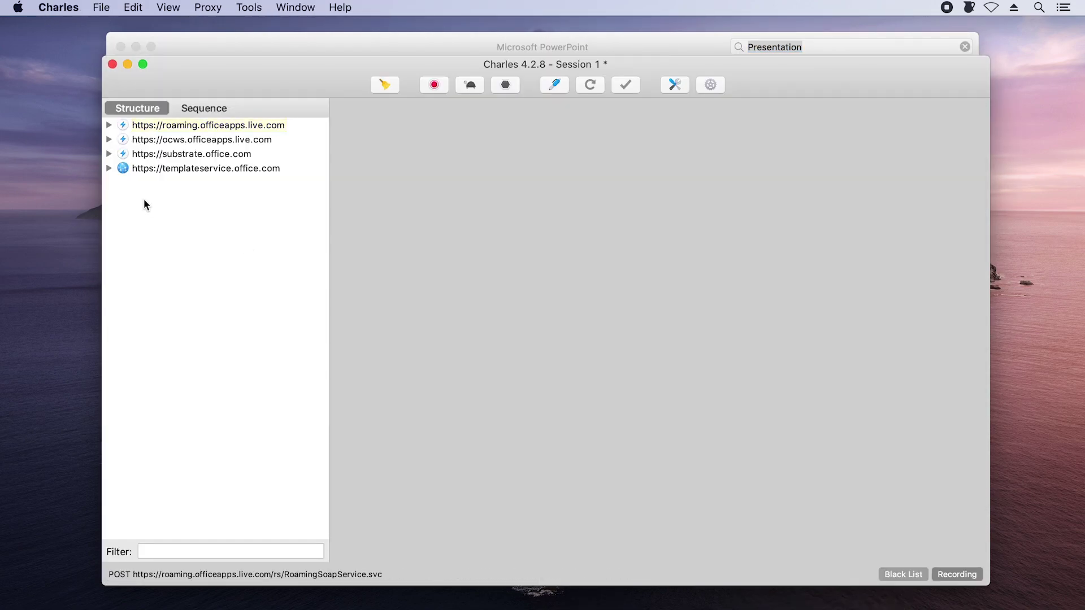
In Sequence view, select the first Blocked templateservice.office.com search request for "calenda".
left_click(211, 108)
scroll(248, 193, "down", 5)
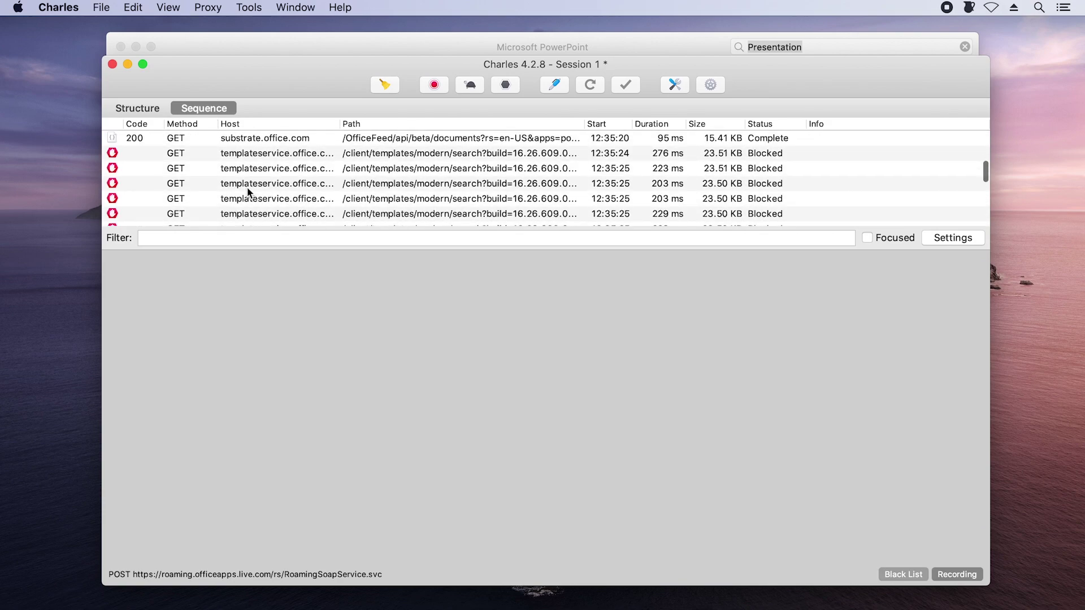
left_click(191, 153)
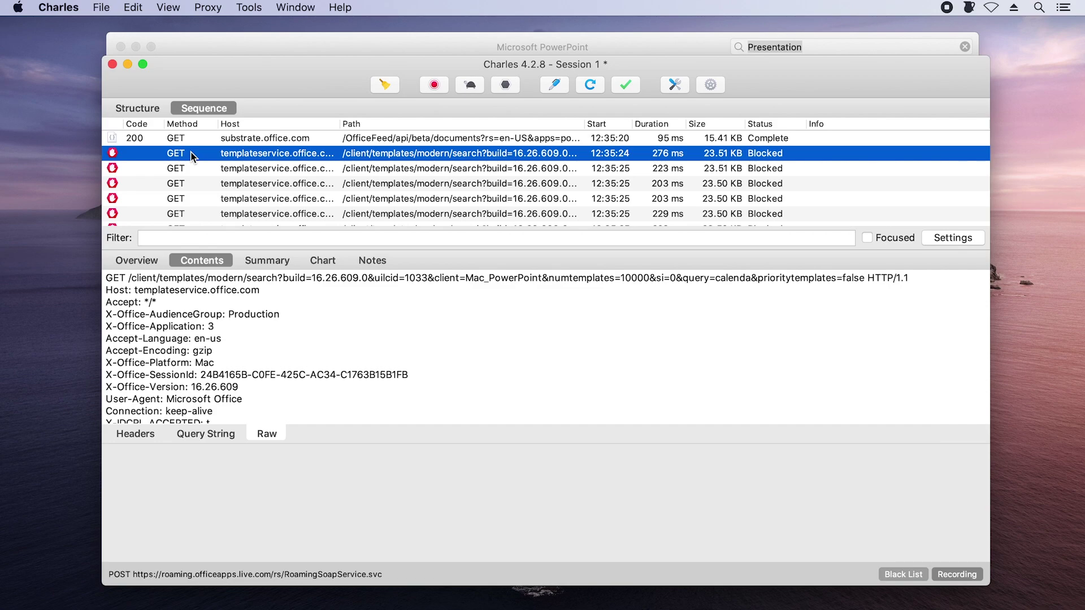